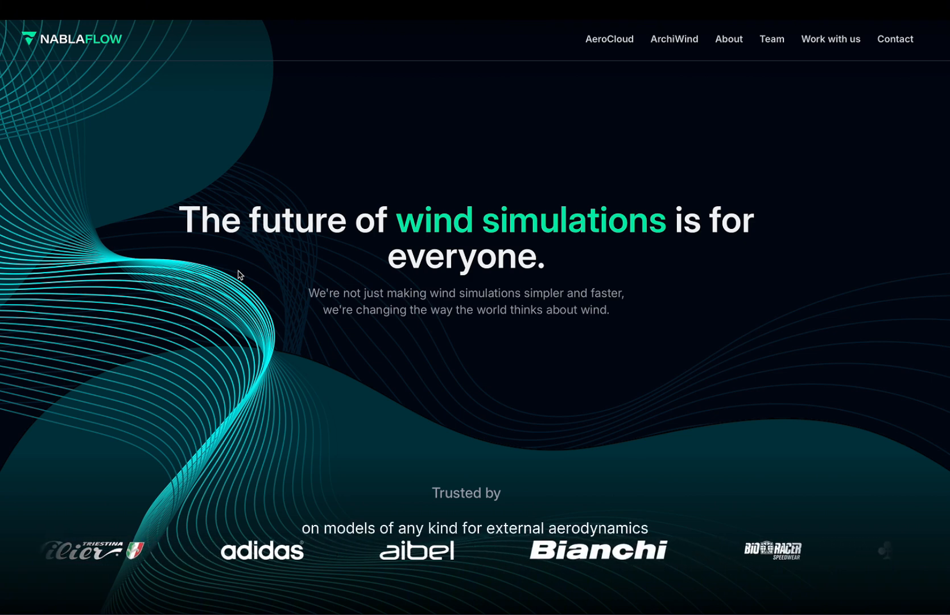
Open the AeroCloud product page and scroll through its how-it-works and features sections.
click(601, 40)
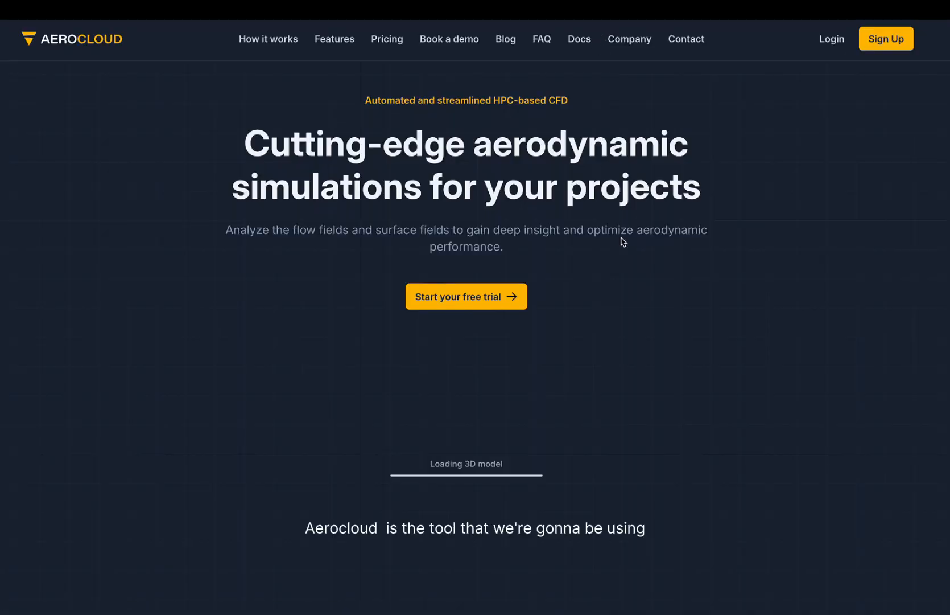
scroll(622, 242, down, 2)
scroll(623, 242, down, 6)
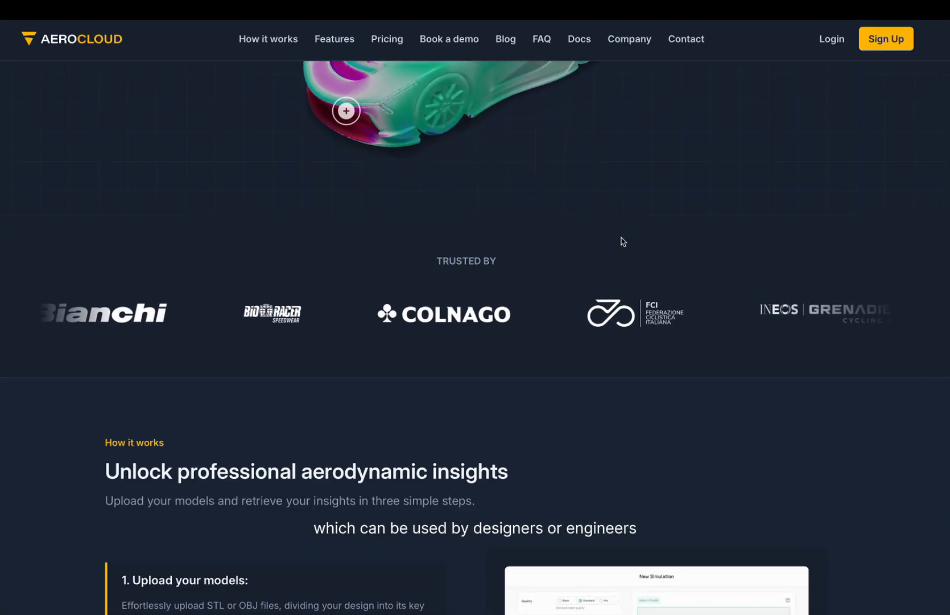
scroll(623, 242, down, 1)
scroll(623, 242, down, 2)
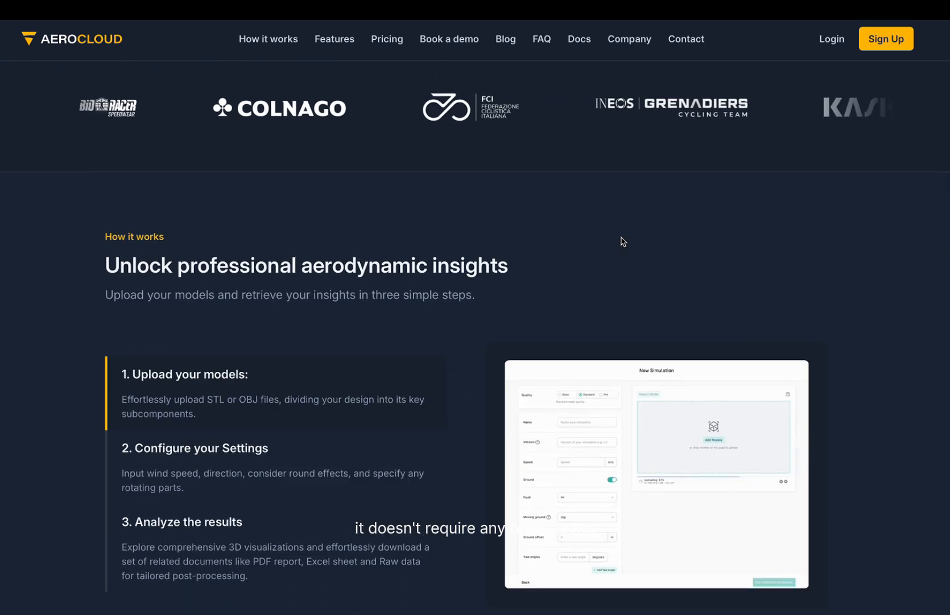
scroll(623, 241, down, 2)
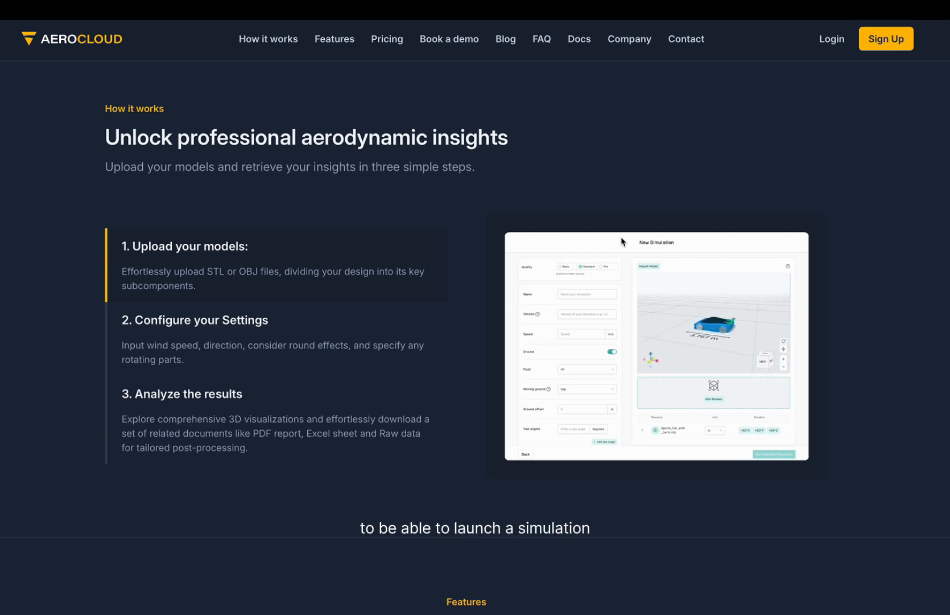
scroll(622, 242, down, 10)
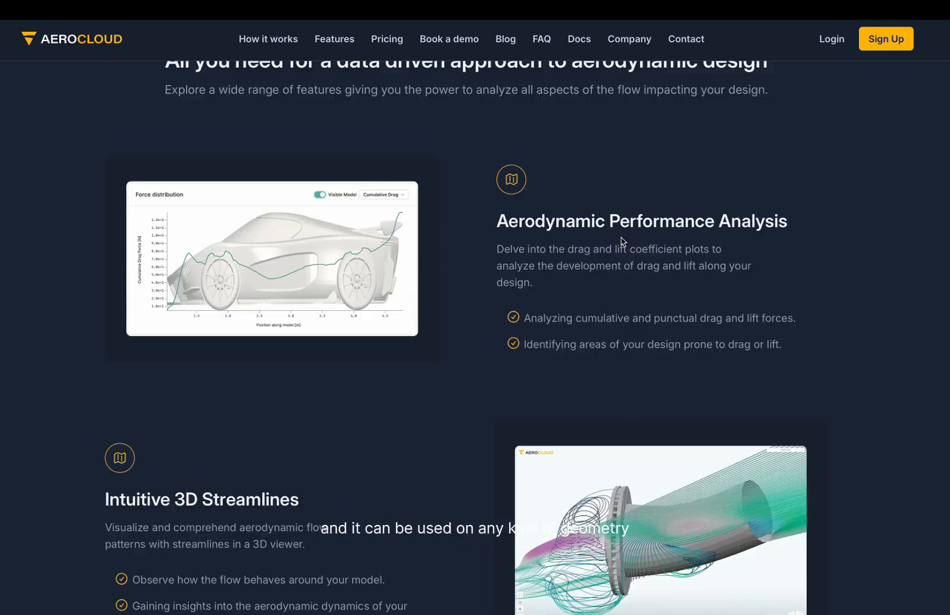
scroll(621, 239, down, 3)
scroll(675, 302, down, 5)
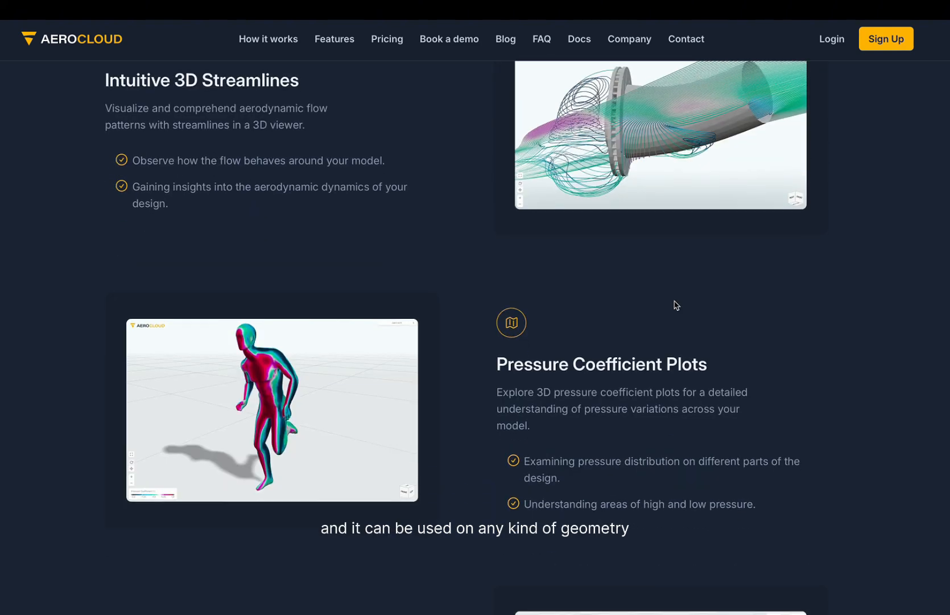
scroll(676, 304, down, 10)
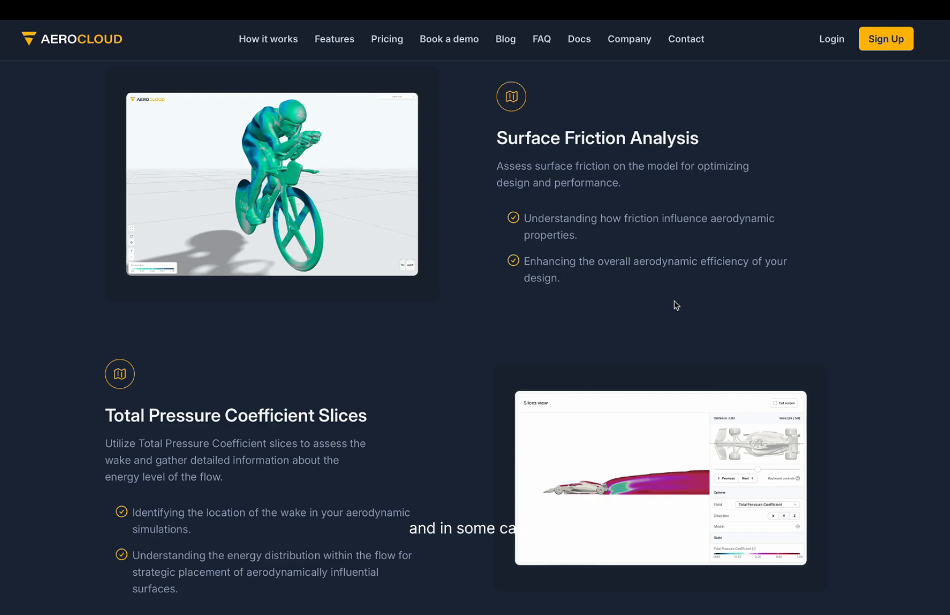
scroll(676, 305, down, 6)
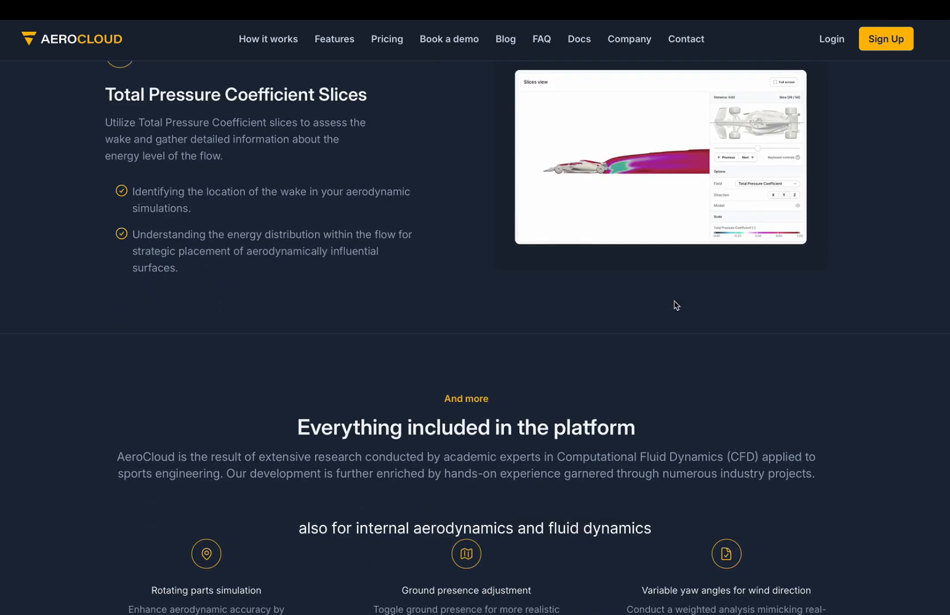
scroll(676, 305, down, 3)
scroll(675, 305, up, 20)
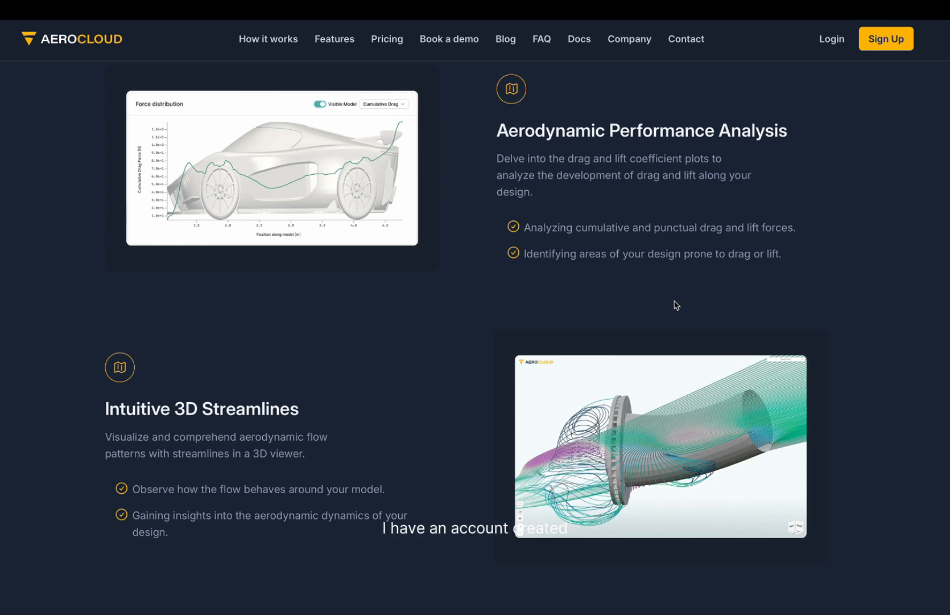
Switch to the AeroCloud app, open the Demo Simulations project and start a new simulation.
key(ctrl+Right)
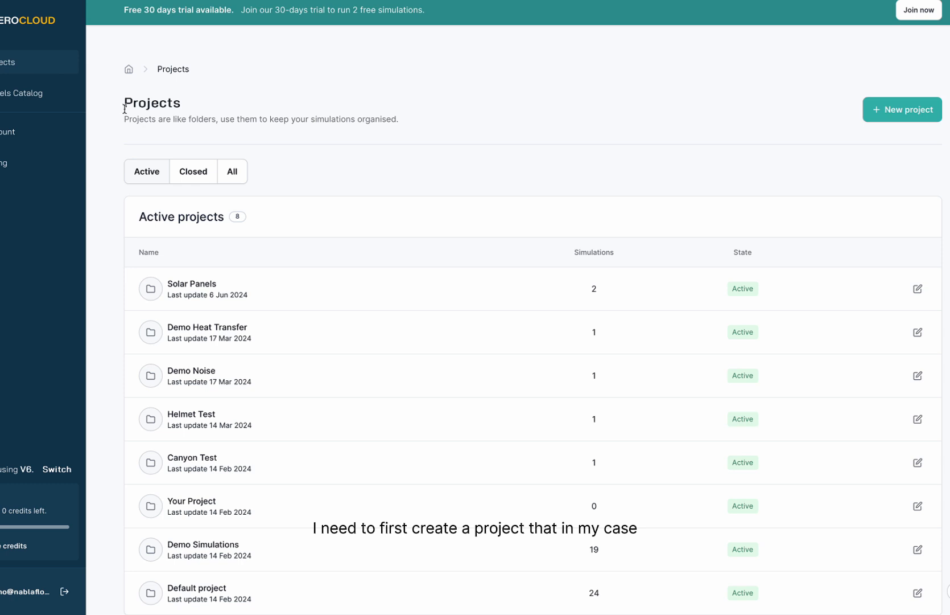
click(200, 548)
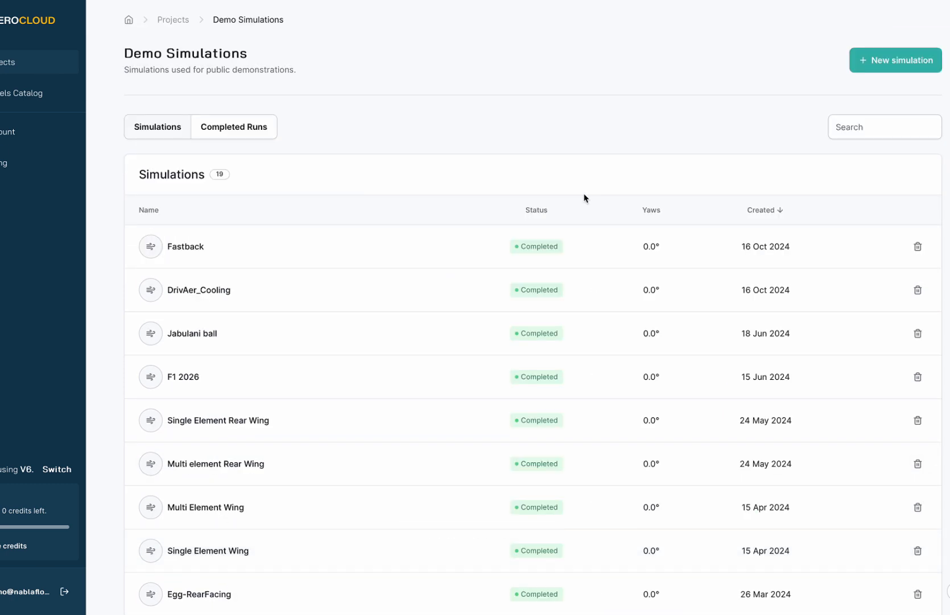
click(869, 63)
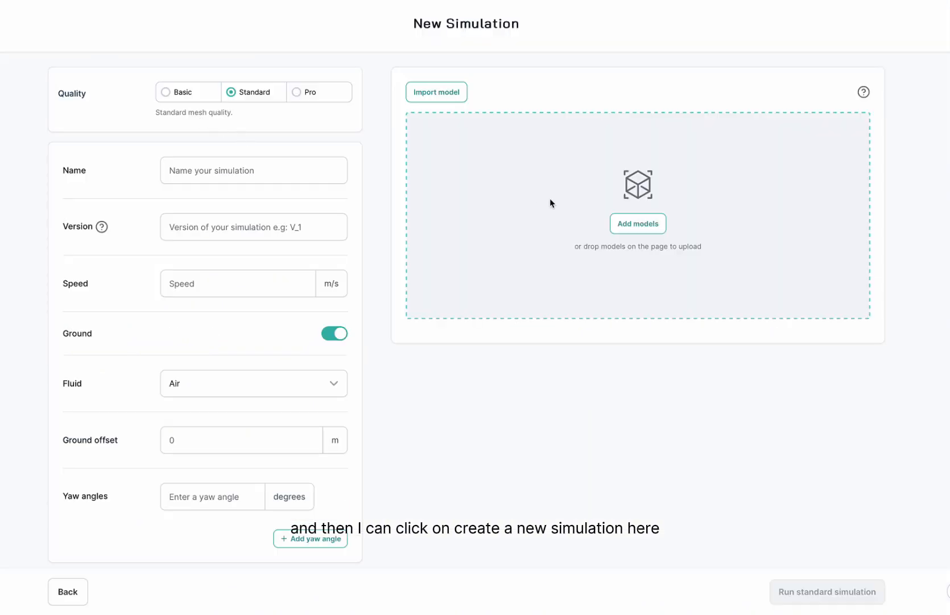
Upload the FULL.obj model from the Fastback folder into the new simulation.
click(632, 223)
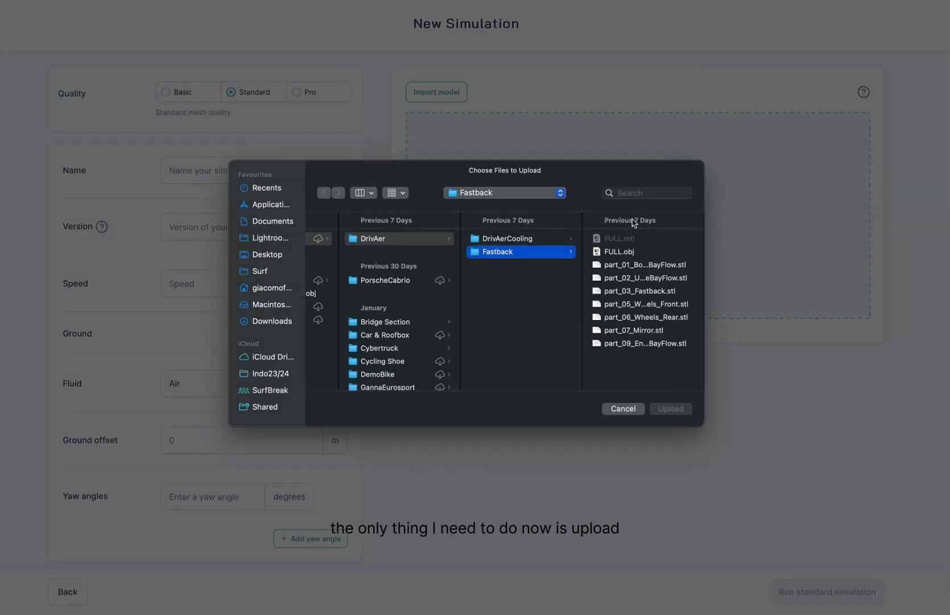
click(626, 251)
click(664, 409)
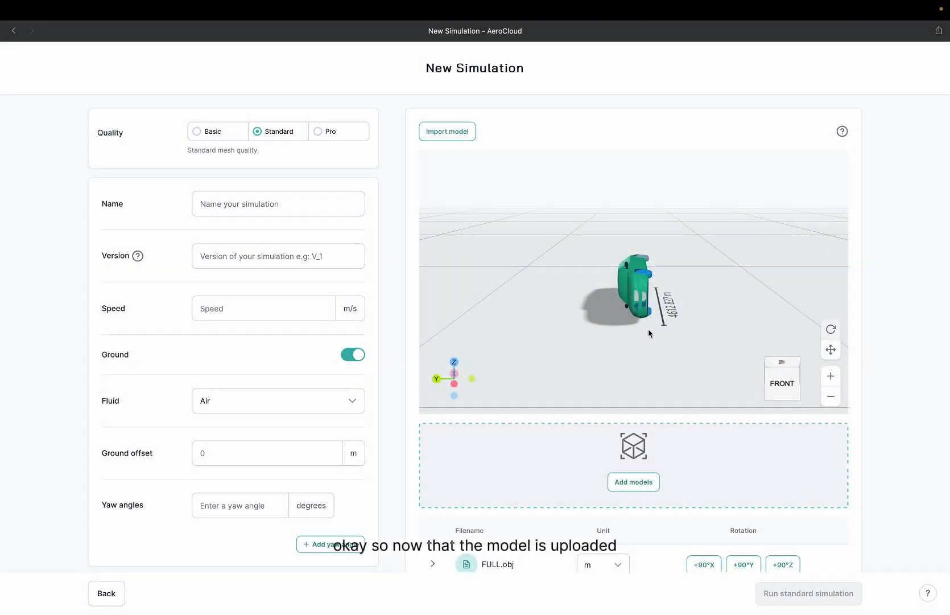
Rotate the uploaded model by +90° about the X axis so the car sits upright.
drag(649, 328, 620, 340)
scroll(881, 515, down, 2)
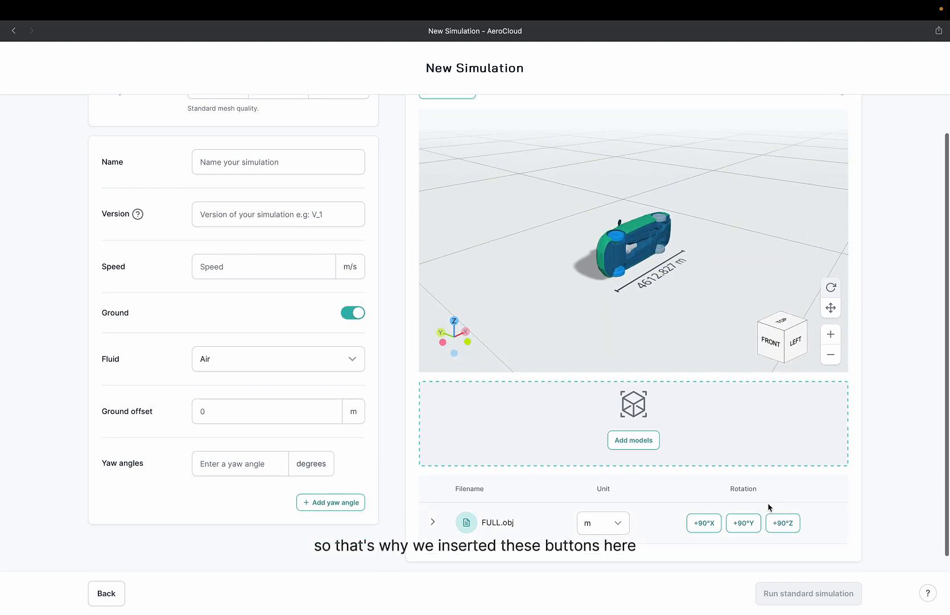
click(718, 524)
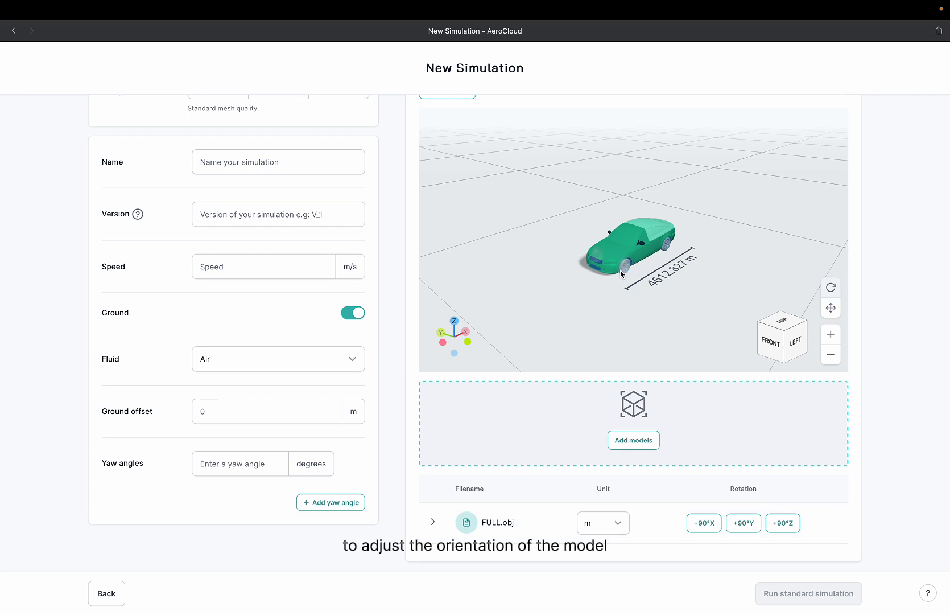
Set the model's unit to mm.
click(624, 522)
click(601, 490)
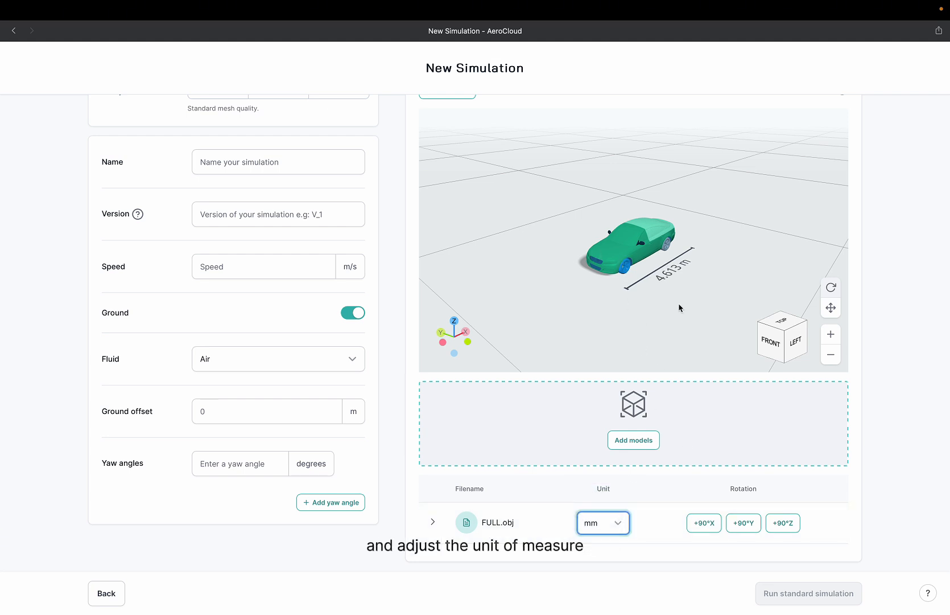
mouse_move(604, 291)
mouse_down()
mouse_move(581, 292)
mouse_move(611, 290)
mouse_up()
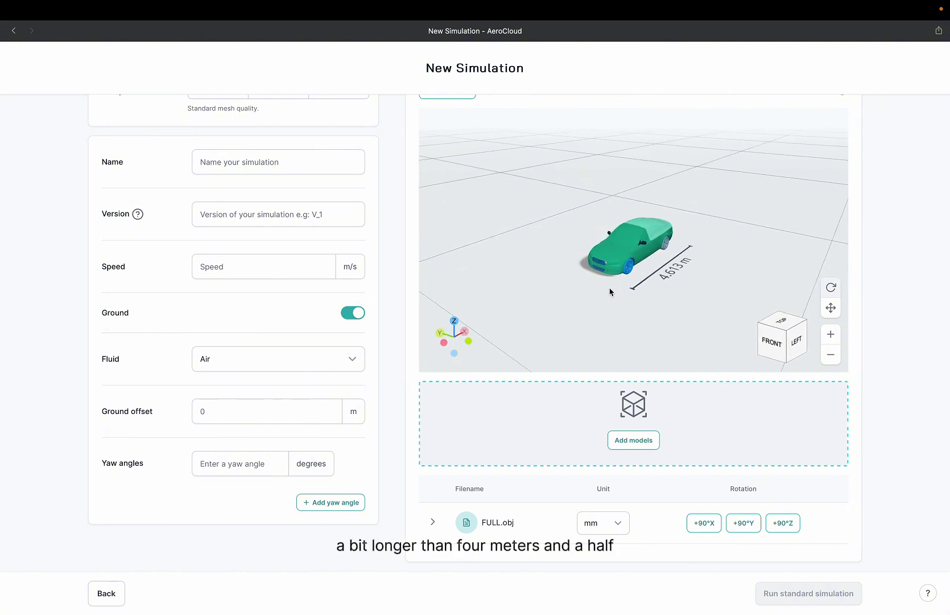
Set the wind speed to 30 m/s.
click(242, 266)
text(30)
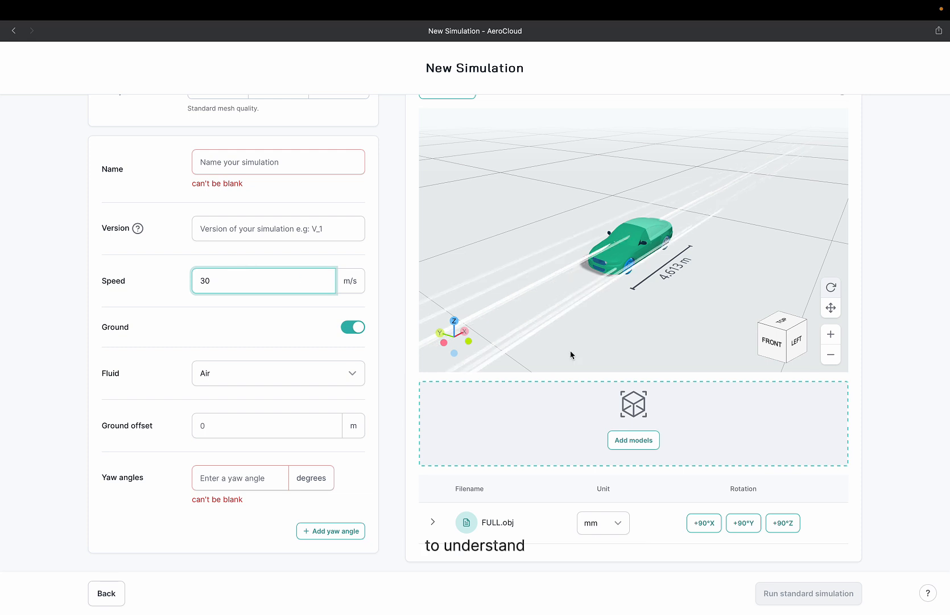
Expand the FULL.obj part list and enable rolling for the rear and front wheel parts.
scroll(592, 310, up, 3)
drag(585, 345, 529, 340)
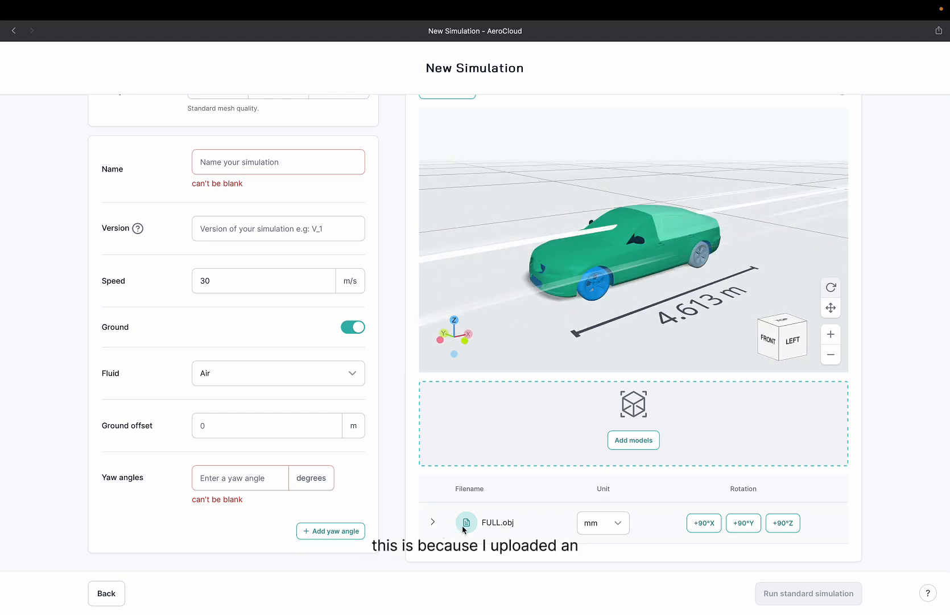
click(434, 524)
scroll(533, 528, down, 5)
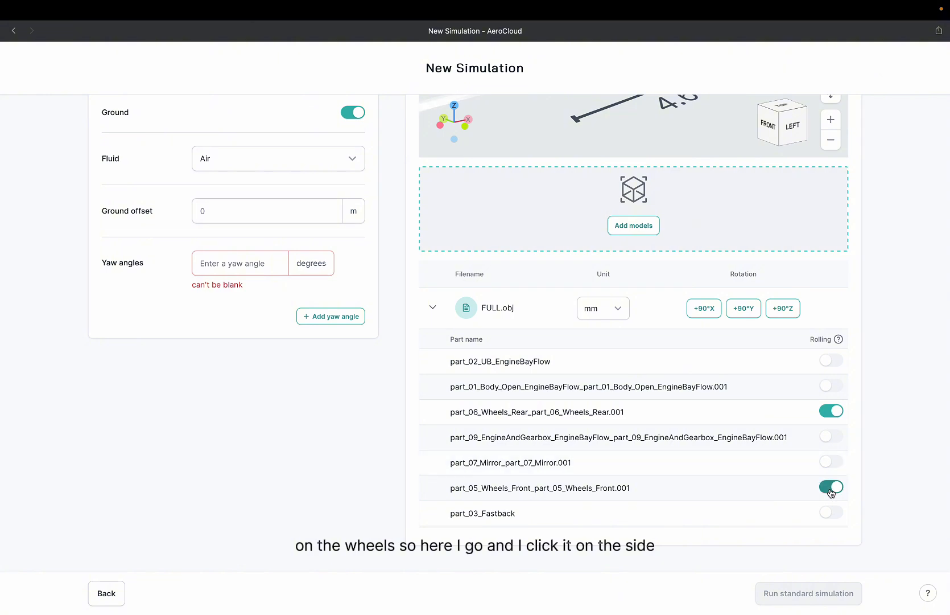
Orbit the 3D view to inspect the rolling wheels, then collapse the part list.
scroll(857, 339, up, 5)
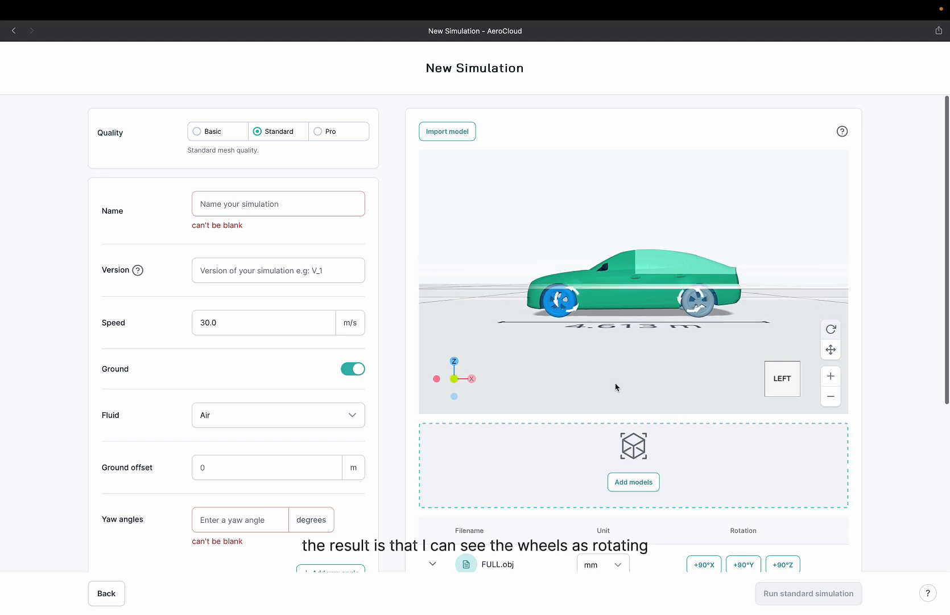
drag(617, 383, 646, 404)
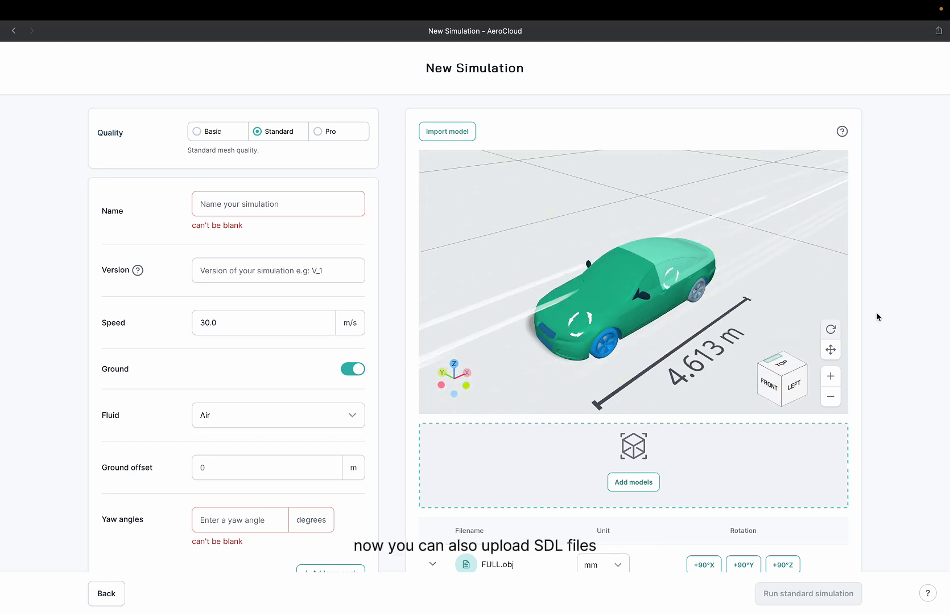
scroll(901, 483, down, 3)
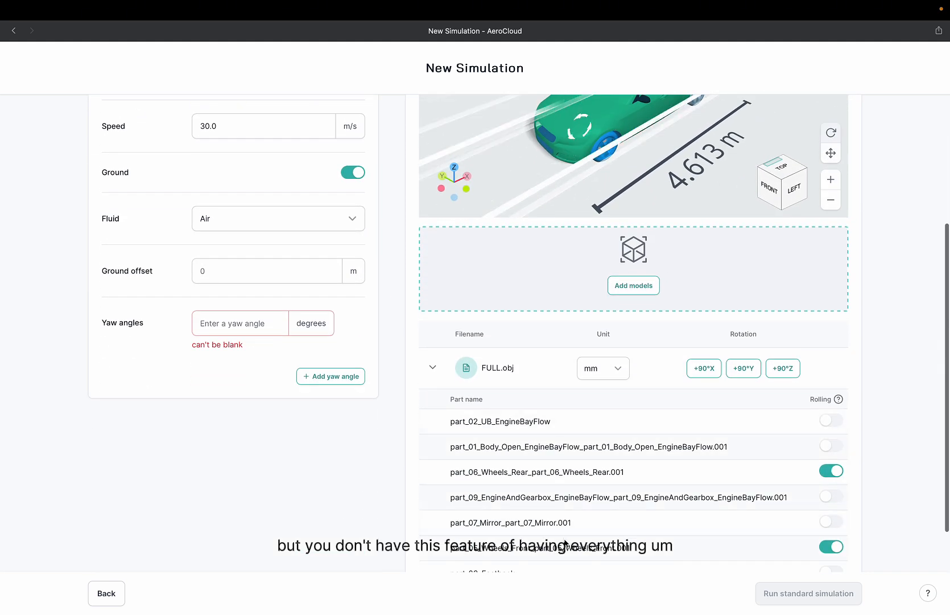
click(432, 367)
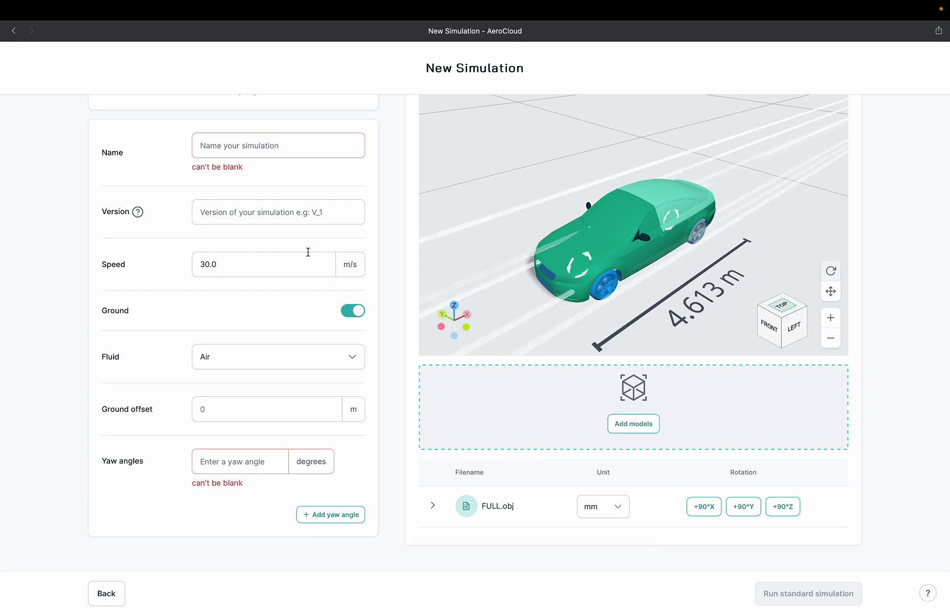
Set the mesh quality to Basic.
scroll(310, 251, up, 3)
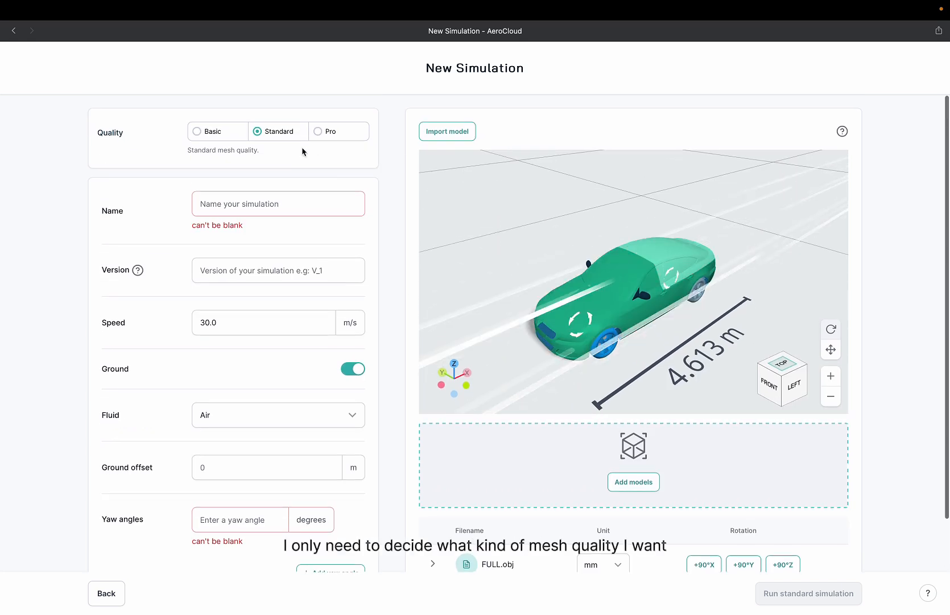
click(208, 137)
click(280, 132)
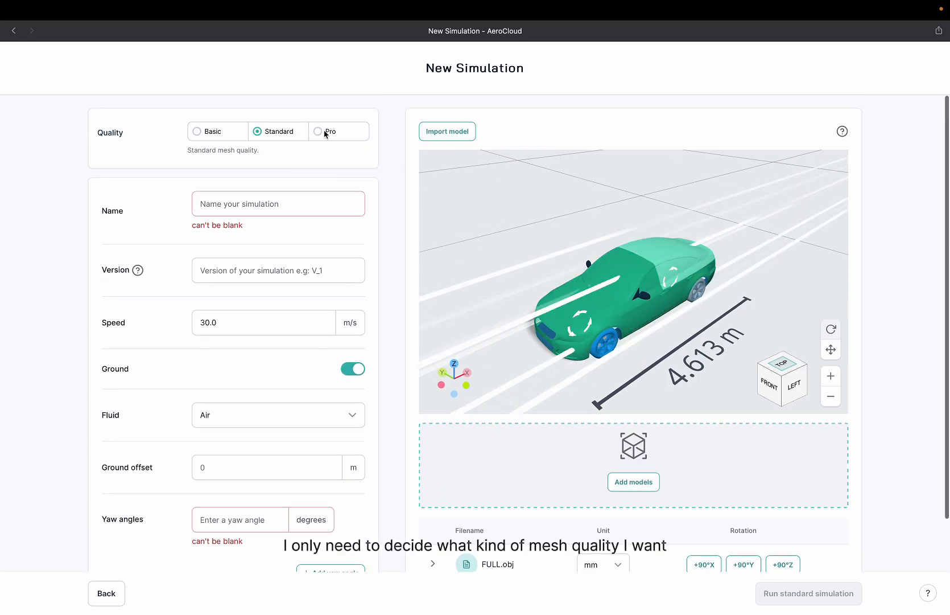
click(218, 136)
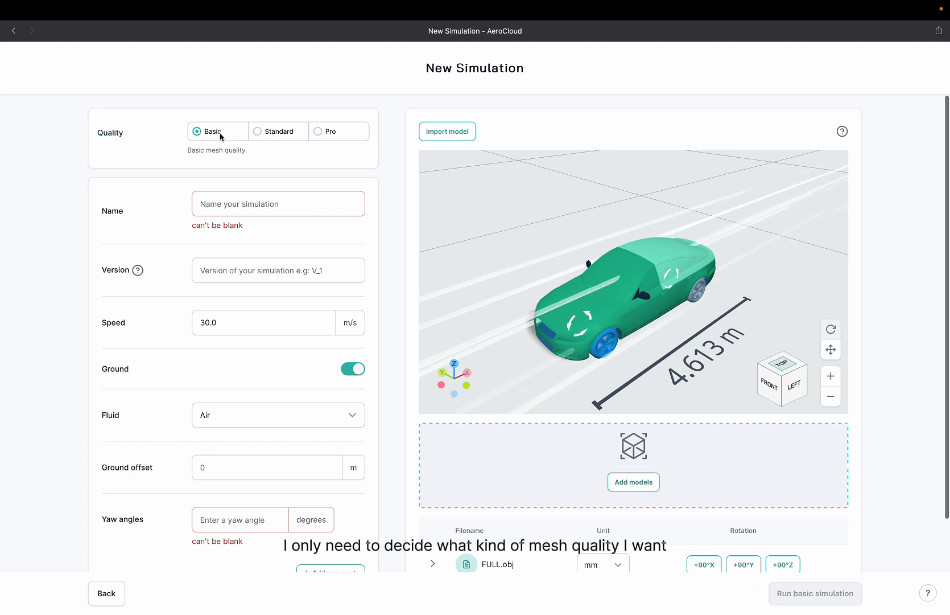
click(317, 132)
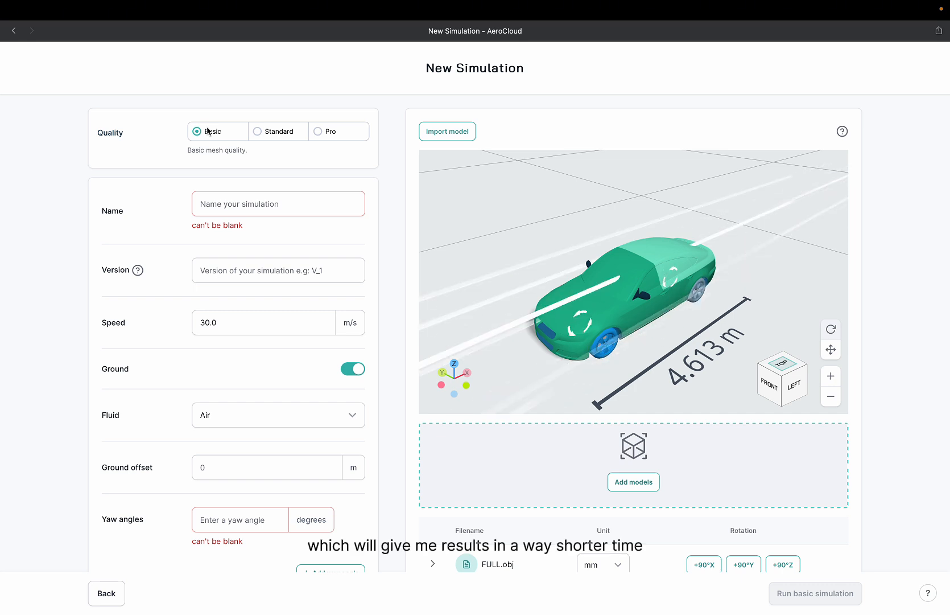
Name the simulation TEST.
click(248, 202)
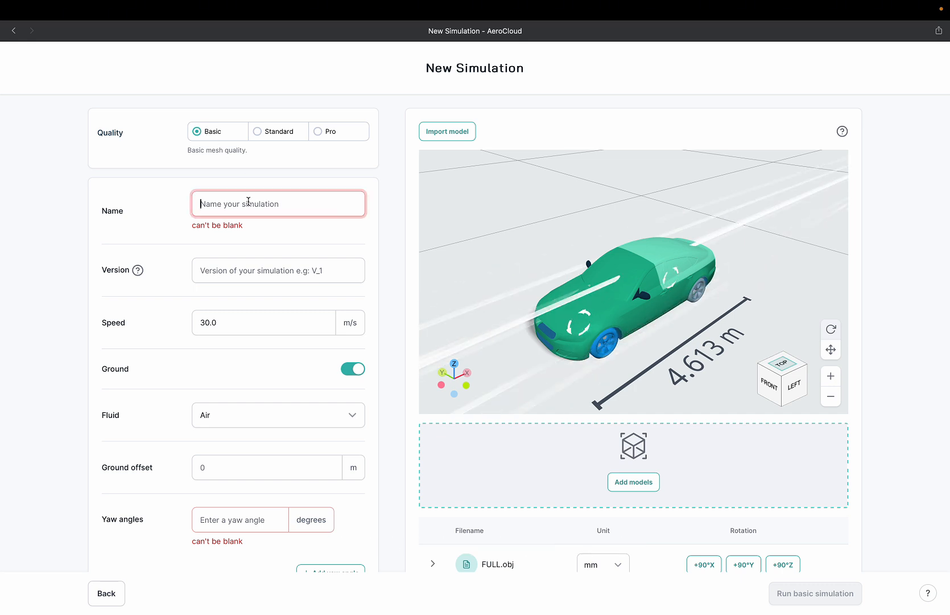
text(TEST)
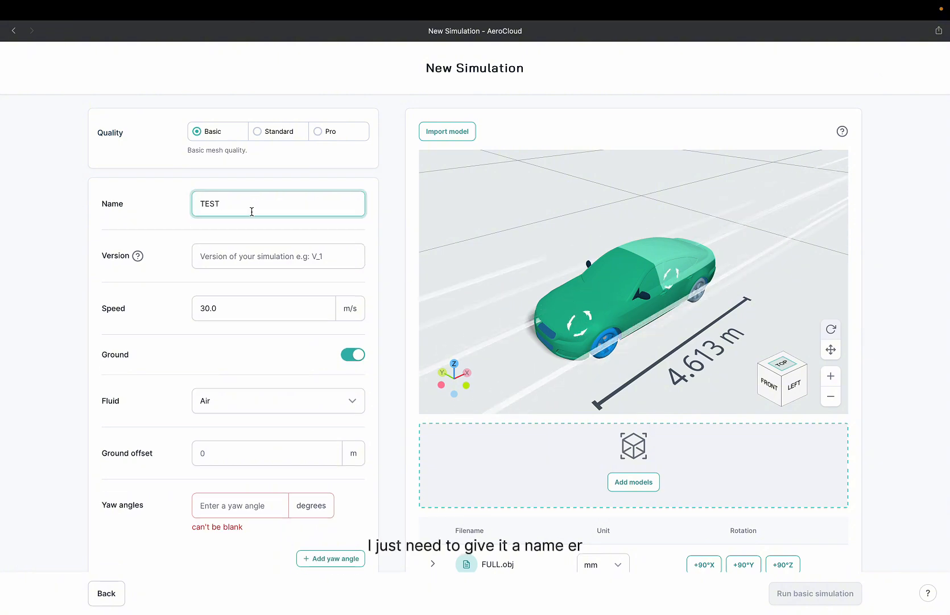
scroll(164, 310, down, 2)
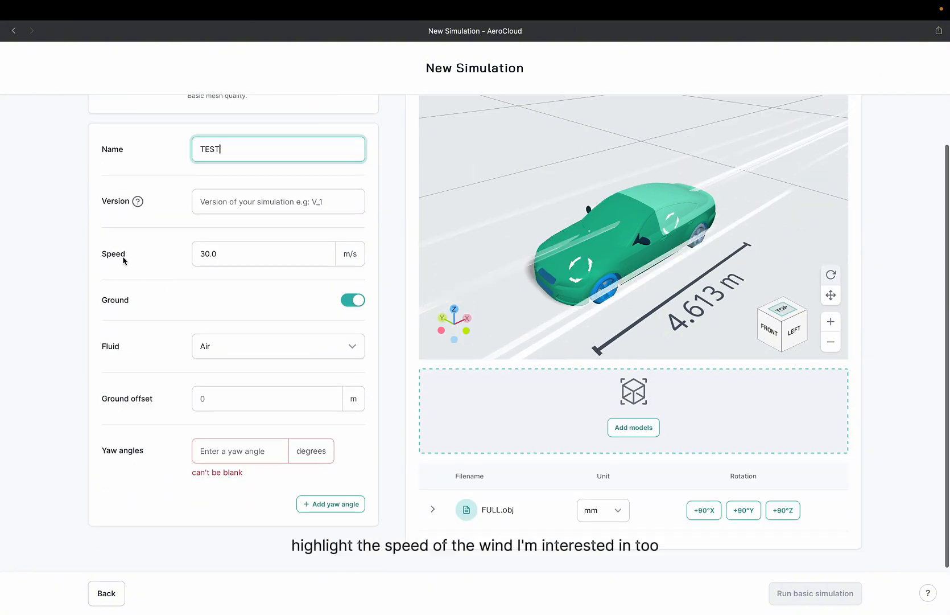
Enter a yaw angle of 0 degrees.
click(241, 448)
text(0)
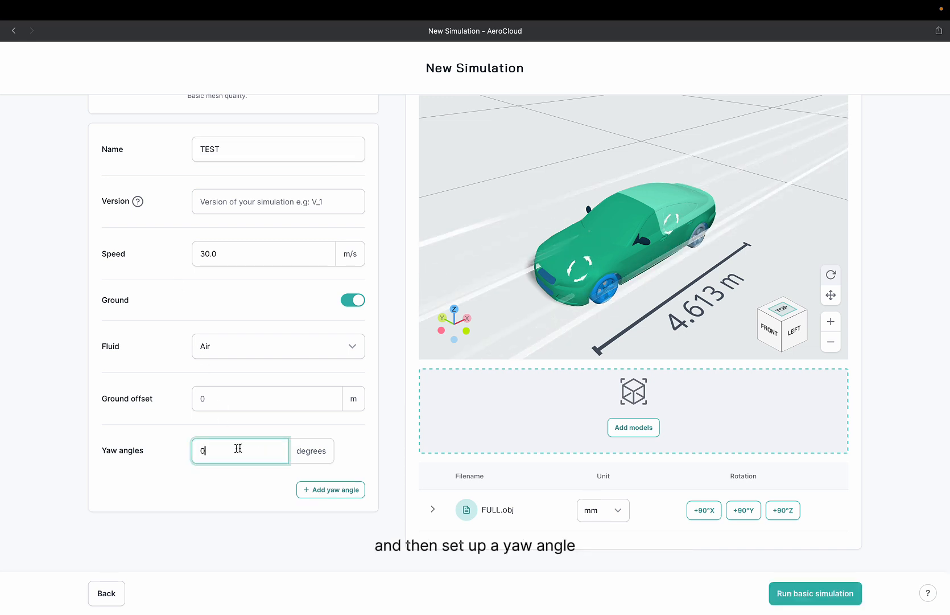
click(188, 435)
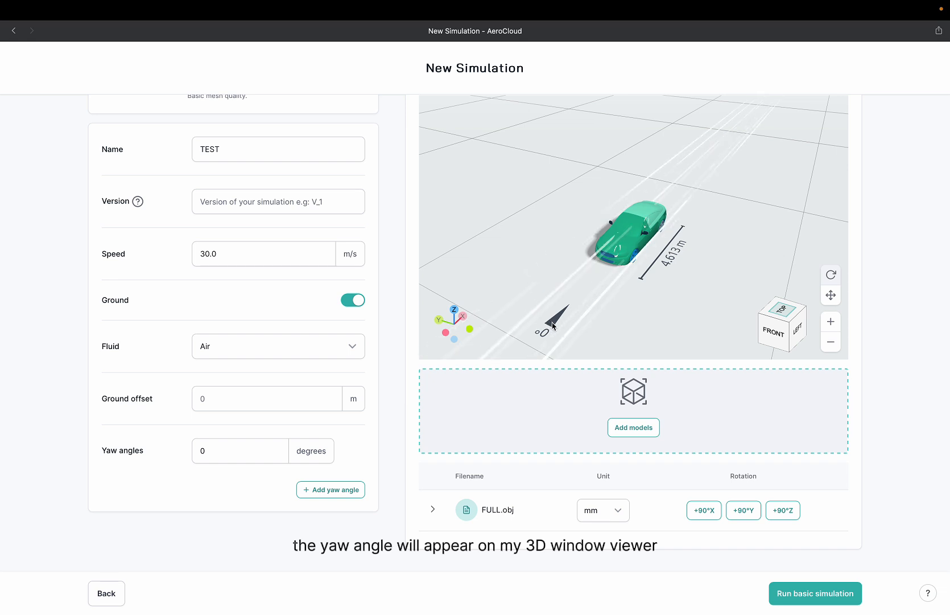
Add a second yaw angle of 5 degrees.
click(302, 485)
click(234, 488)
text(5)
click(110, 507)
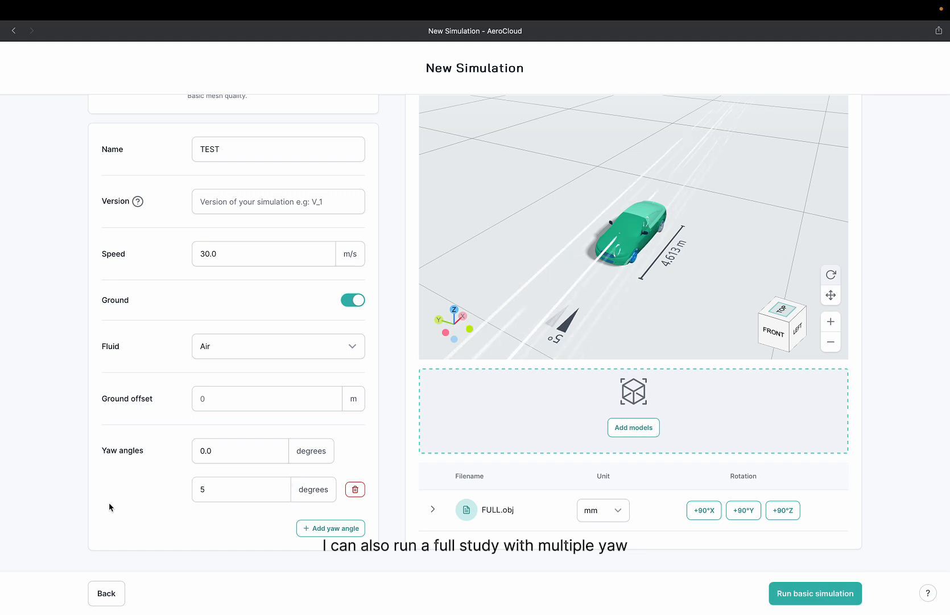
Add a third yaw angle of 10 degrees.
click(308, 533)
click(250, 528)
text(10)
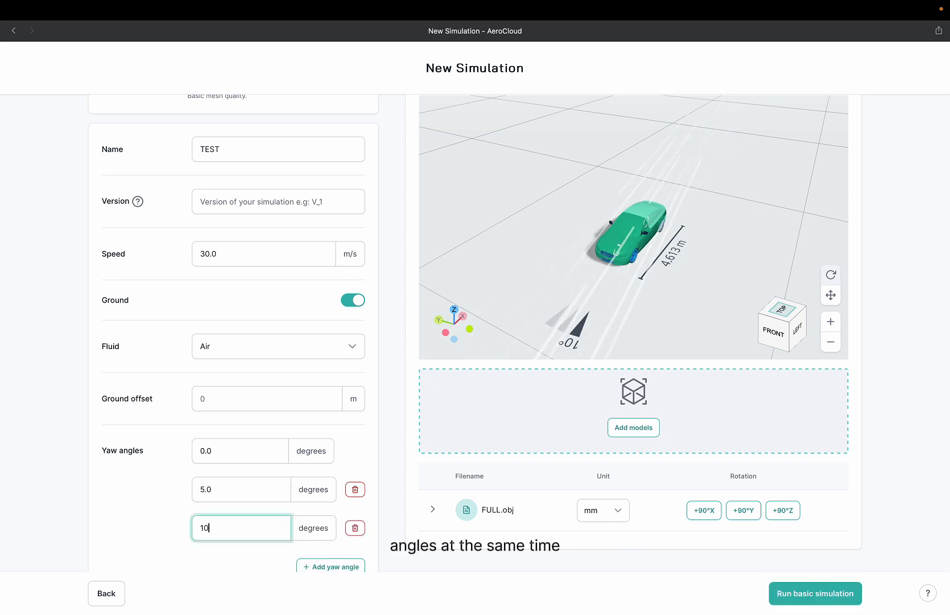
click(170, 504)
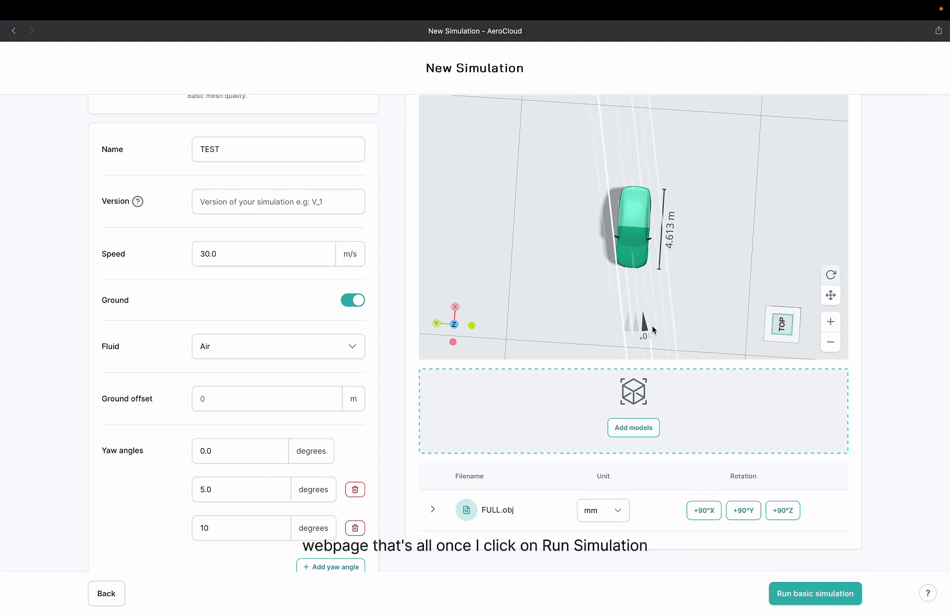
Start the basic simulation after confirming all six final review statements.
click(812, 592)
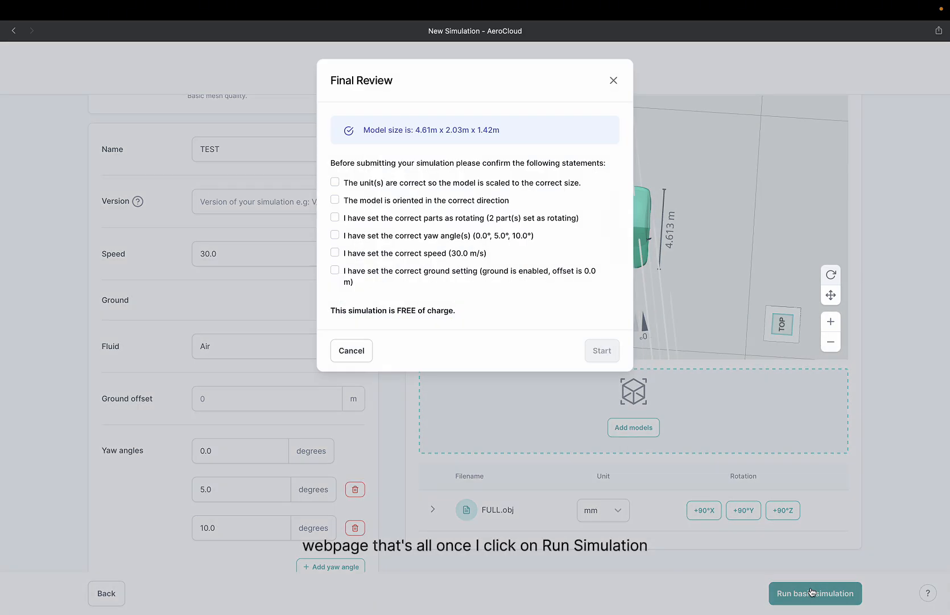
click(335, 199)
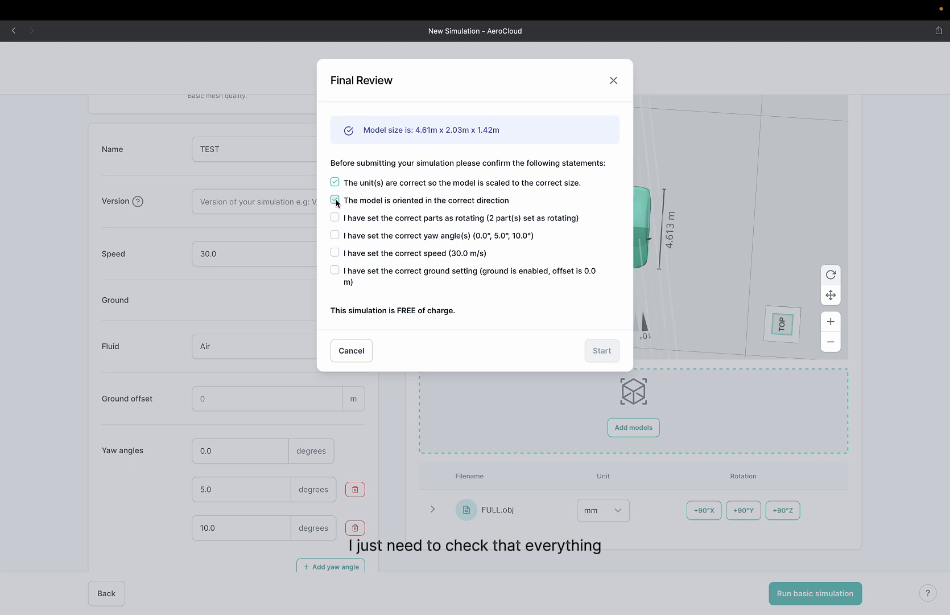
click(335, 218)
click(335, 235)
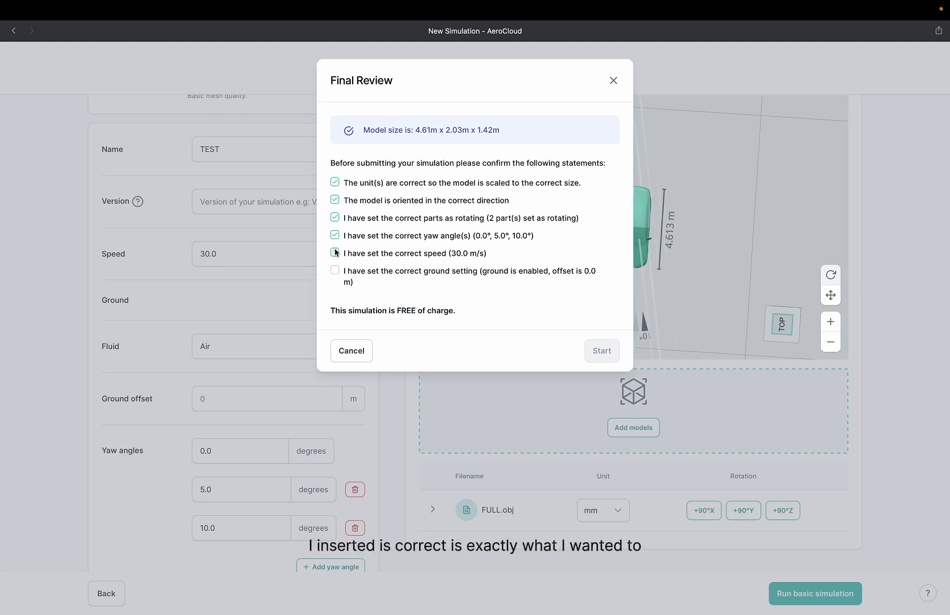
click(335, 253)
click(335, 271)
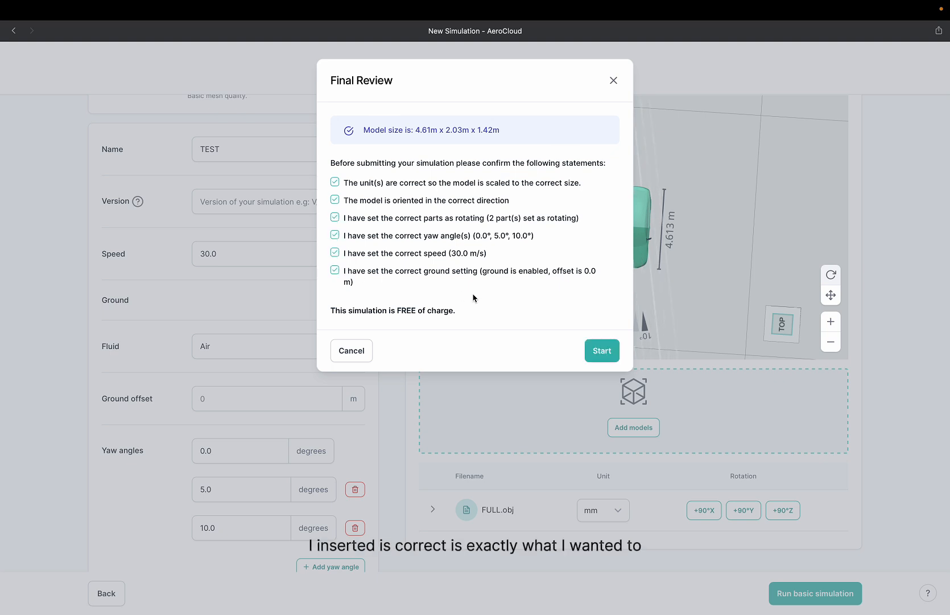
click(591, 349)
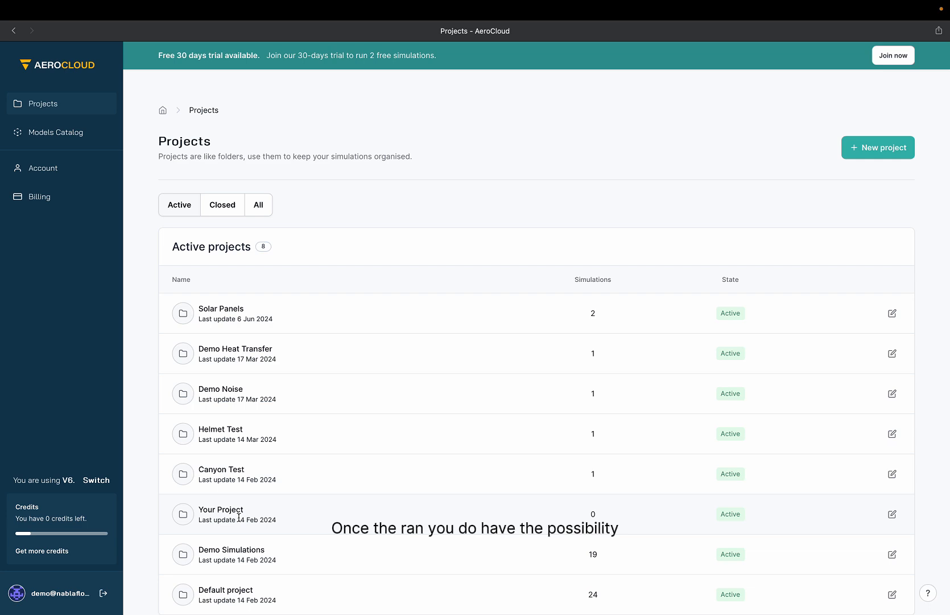
Compare the completed Fastback and DrivAer_Cooling runs in the Demo Simulations project.
click(245, 550)
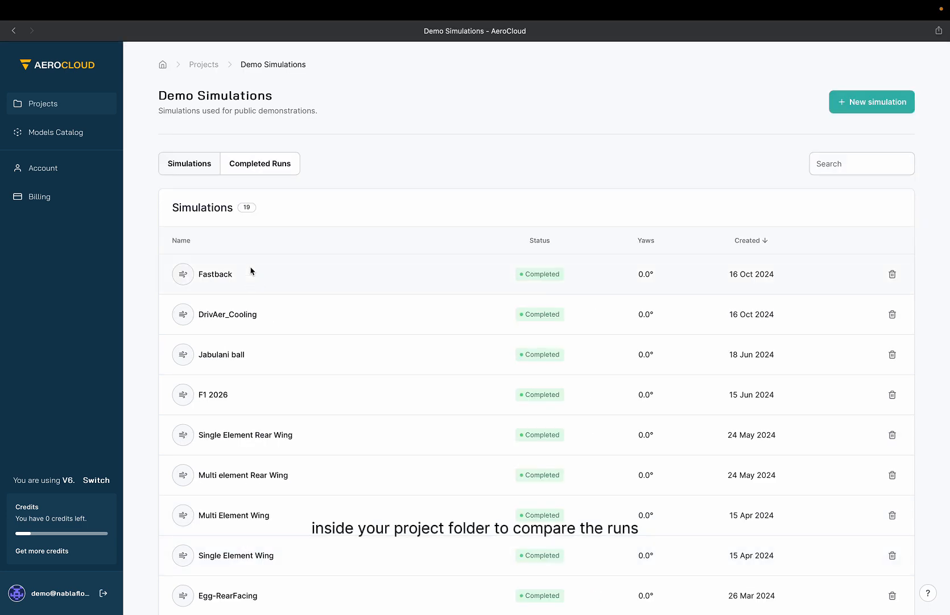
click(246, 168)
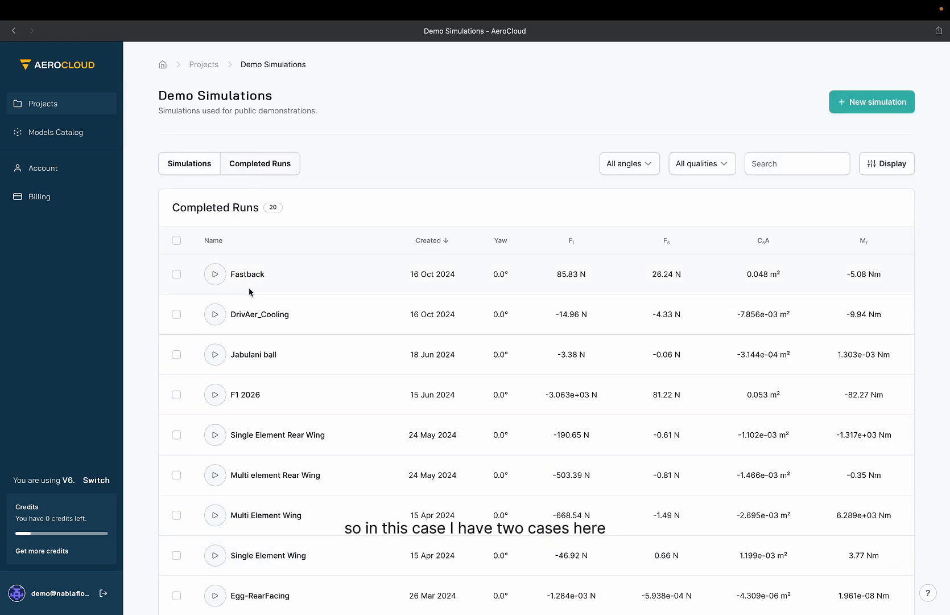
click(176, 274)
click(177, 314)
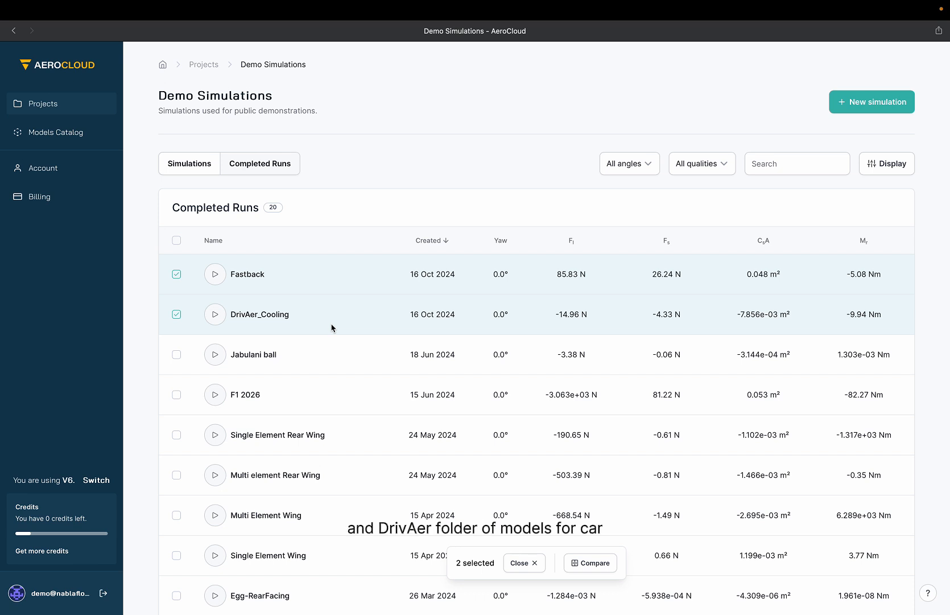
click(586, 563)
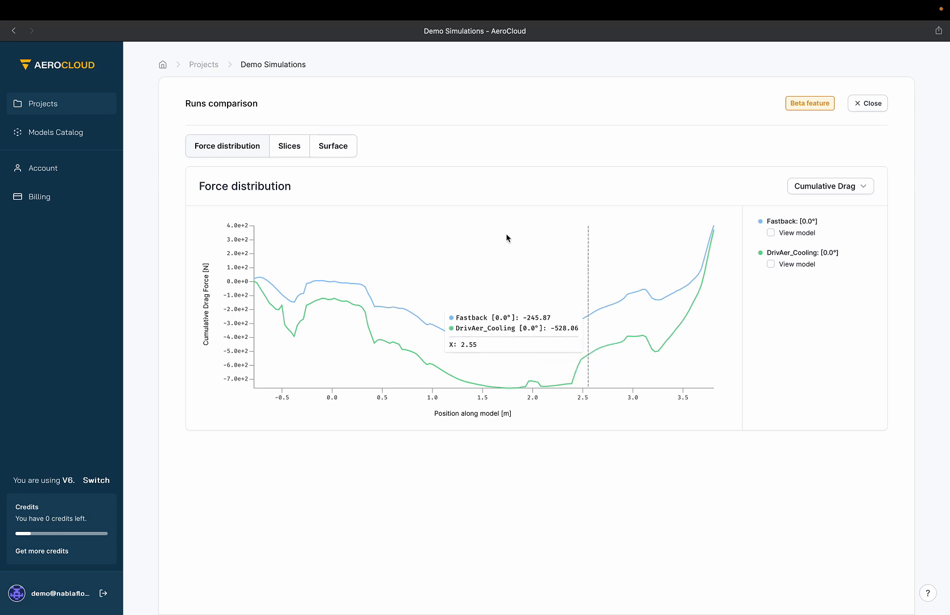
Overlay the Fastback model on the force distribution chart and briefly view the Drag Z distribution before returning to Cumulative Drag.
click(772, 232)
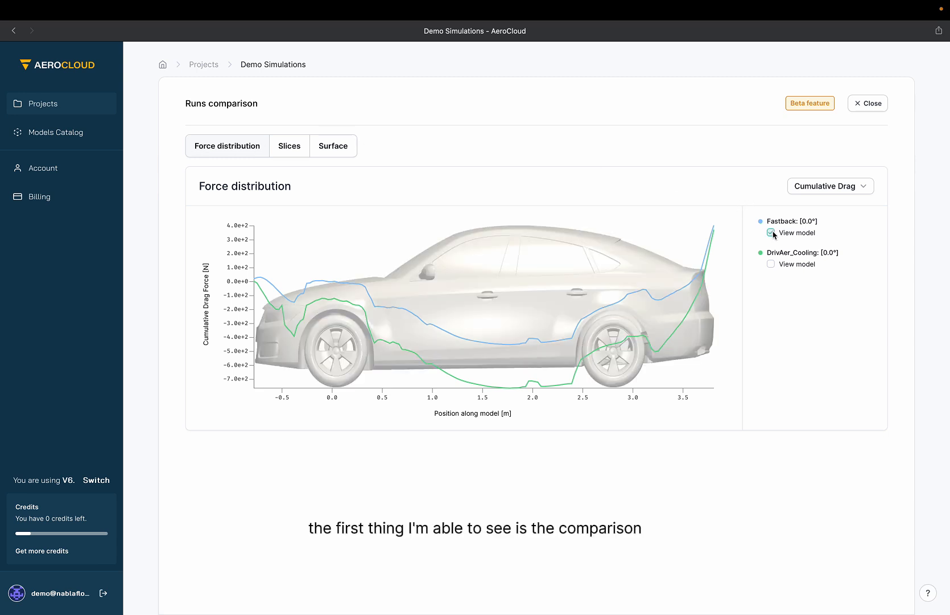
click(845, 191)
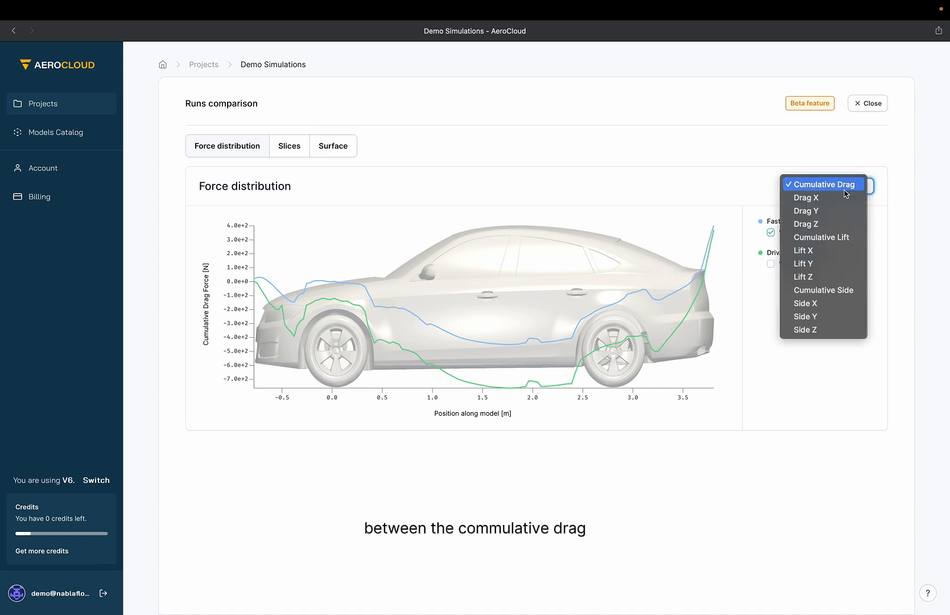
click(820, 224)
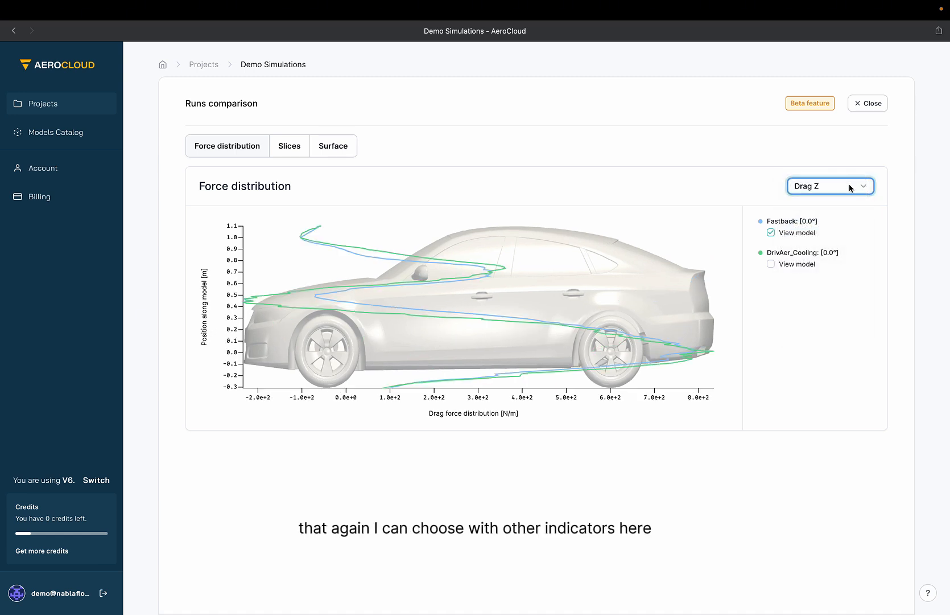
click(851, 187)
click(824, 145)
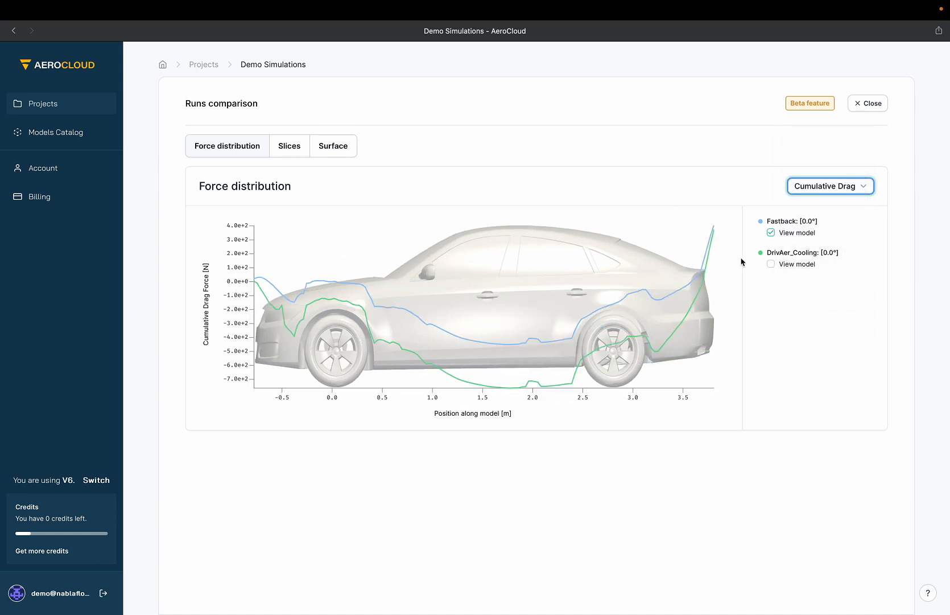
Toggle the chart's model overlay between DrivAer_Cooling and Fastback.
click(771, 264)
click(772, 233)
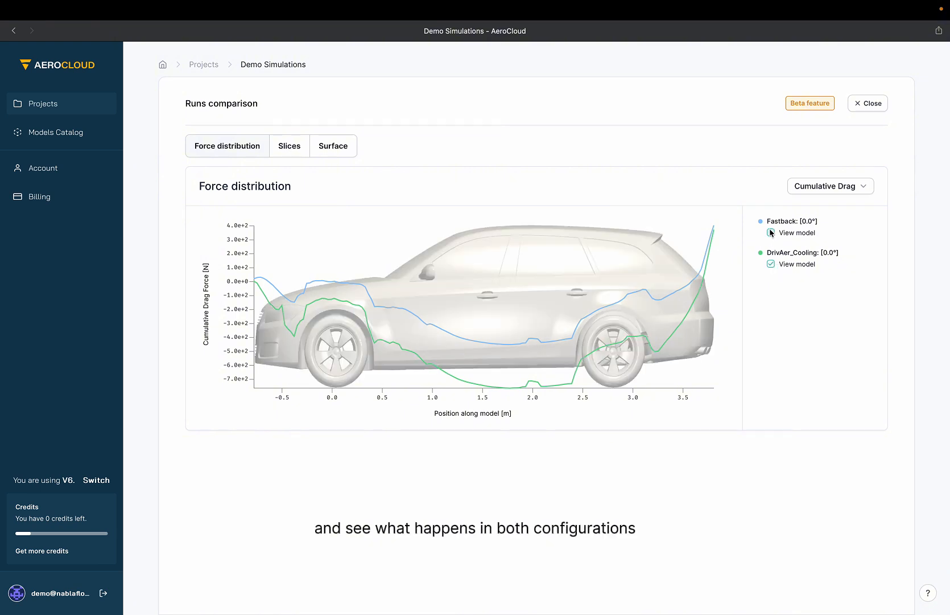
click(771, 233)
click(772, 264)
click(771, 234)
Compare the Fastback and DrivAer_Cooling pressure slices, moving the slice position to about slice 21 of 50.
click(289, 147)
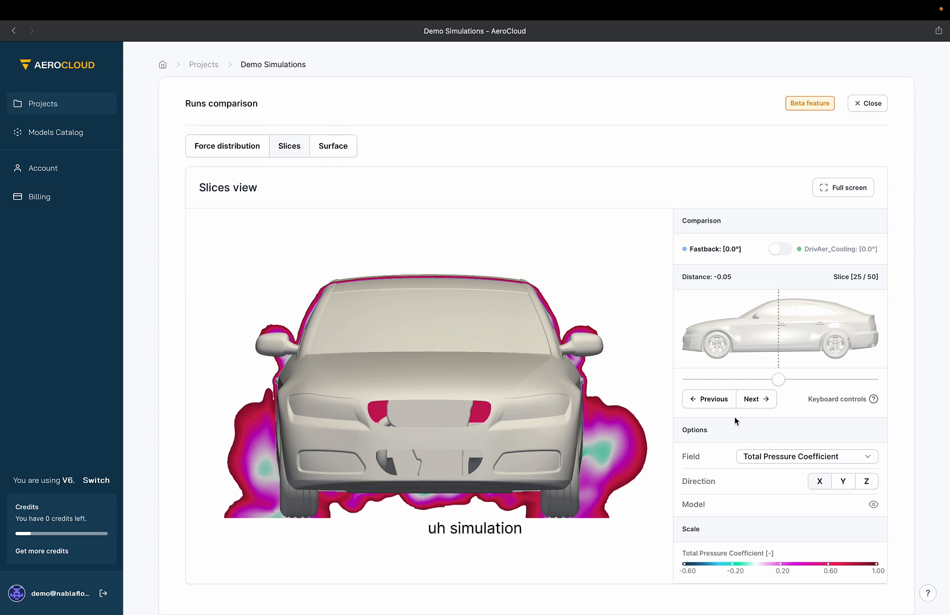
drag(773, 380, 810, 387)
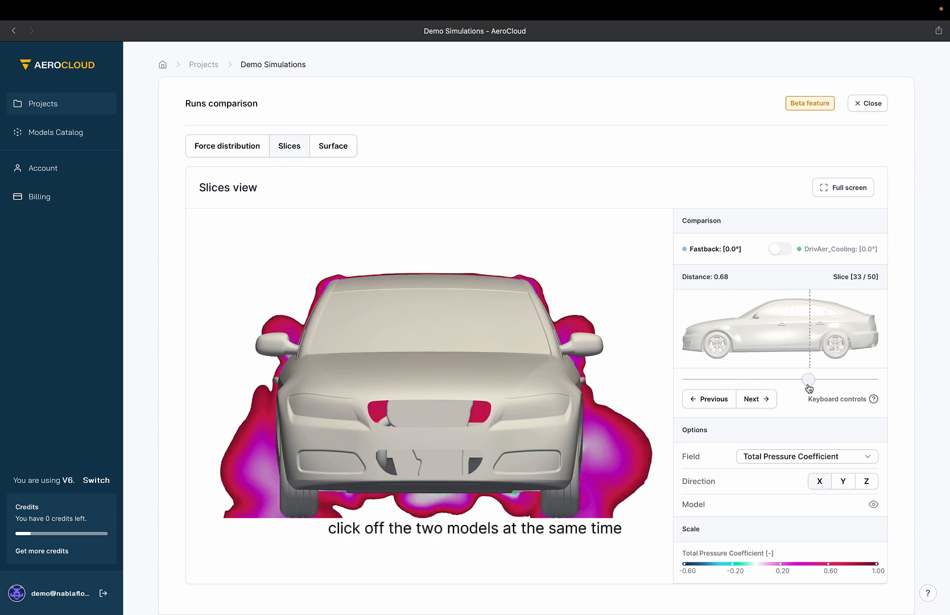
click(780, 250)
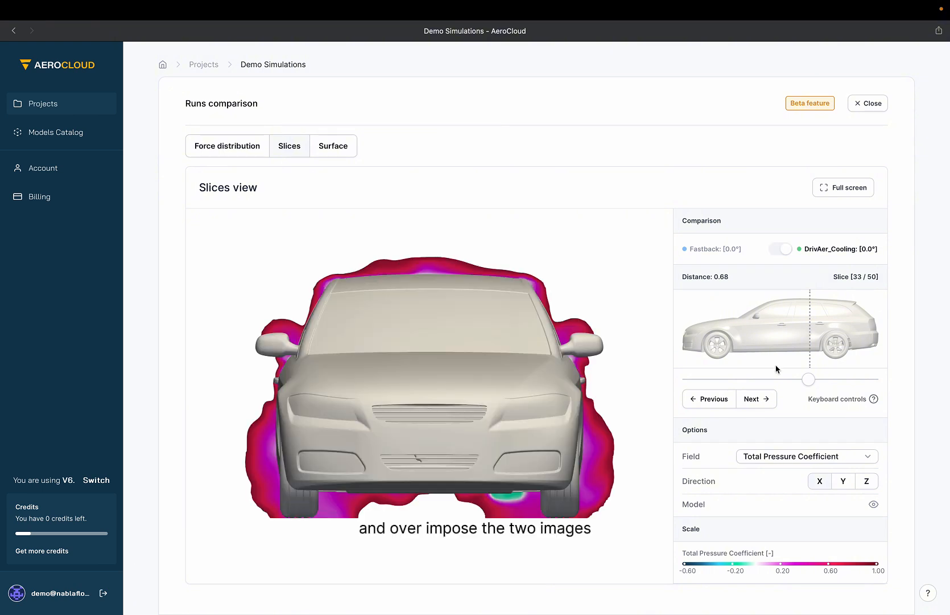
mouse_move(804, 379)
mouse_down()
mouse_move(738, 381)
mouse_move(802, 379)
mouse_move(766, 379)
mouse_up()
click(781, 248)
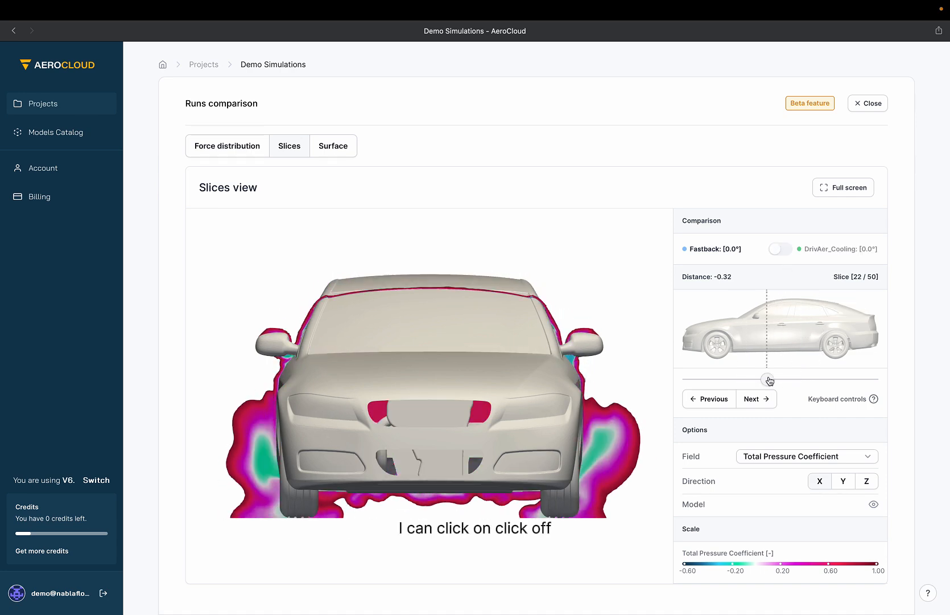
click(781, 249)
click(780, 249)
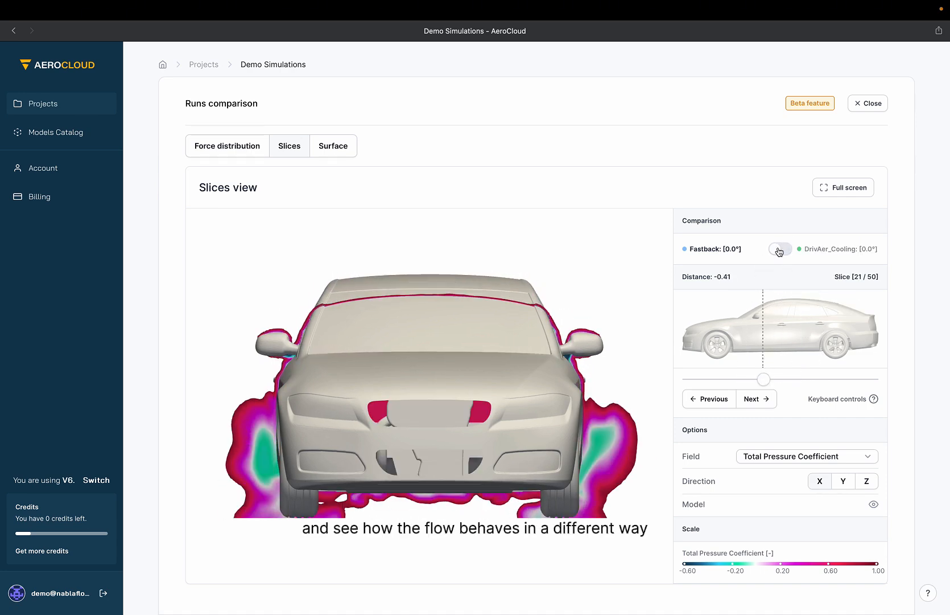
click(779, 249)
click(779, 250)
Switch the slice field to Acoustic Power (Beta) and toggle between the two runs.
click(829, 456)
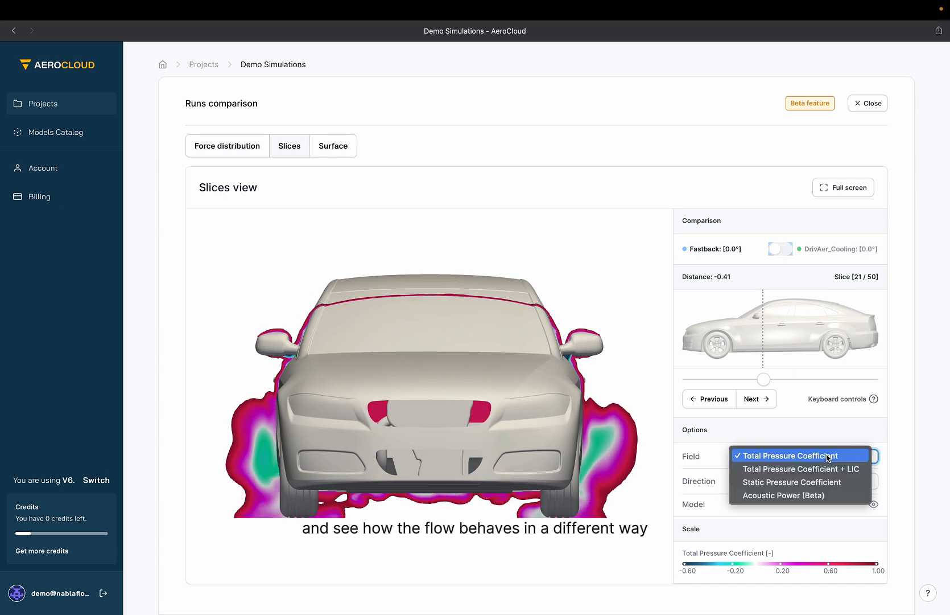
click(817, 494)
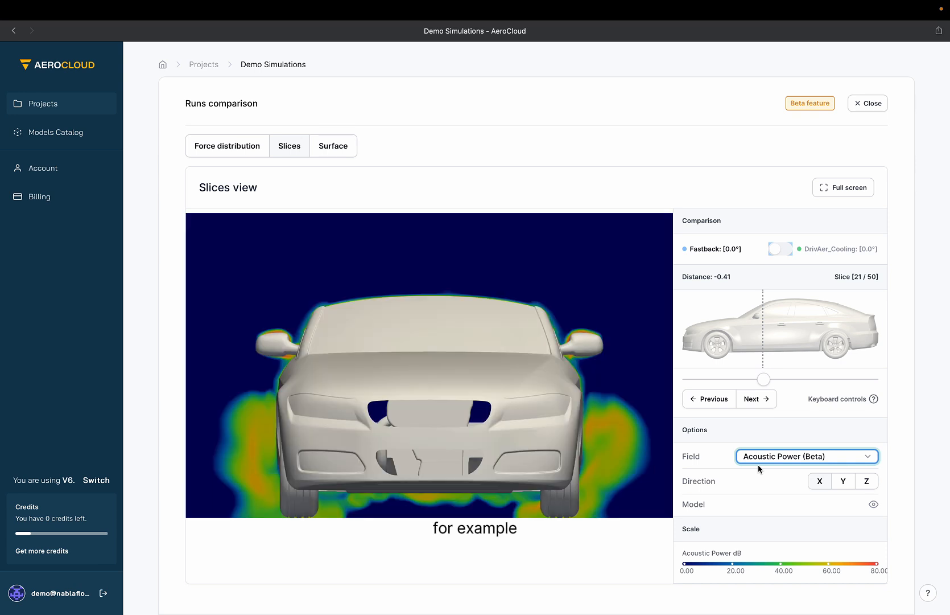
click(778, 251)
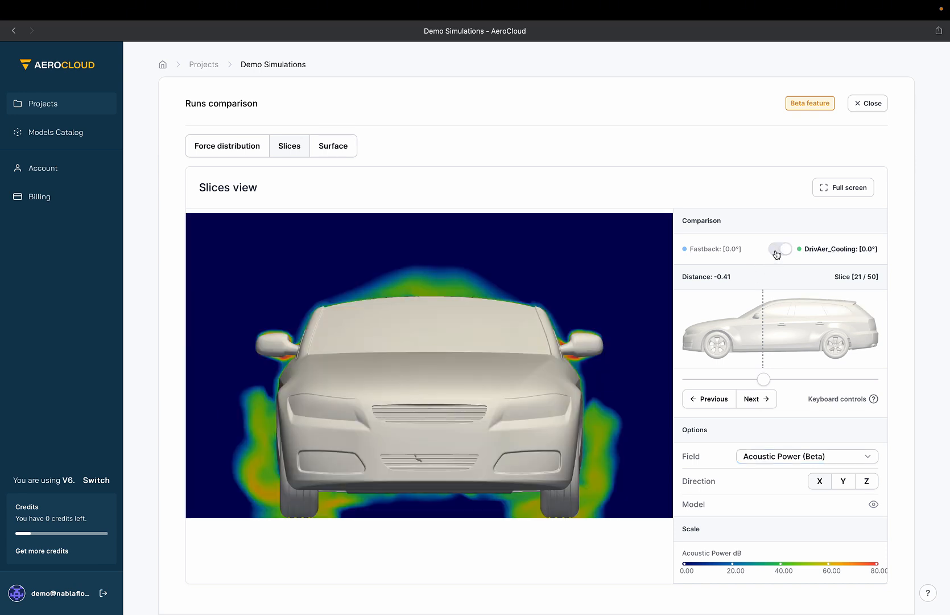
click(777, 252)
click(777, 253)
click(777, 252)
click(777, 252)
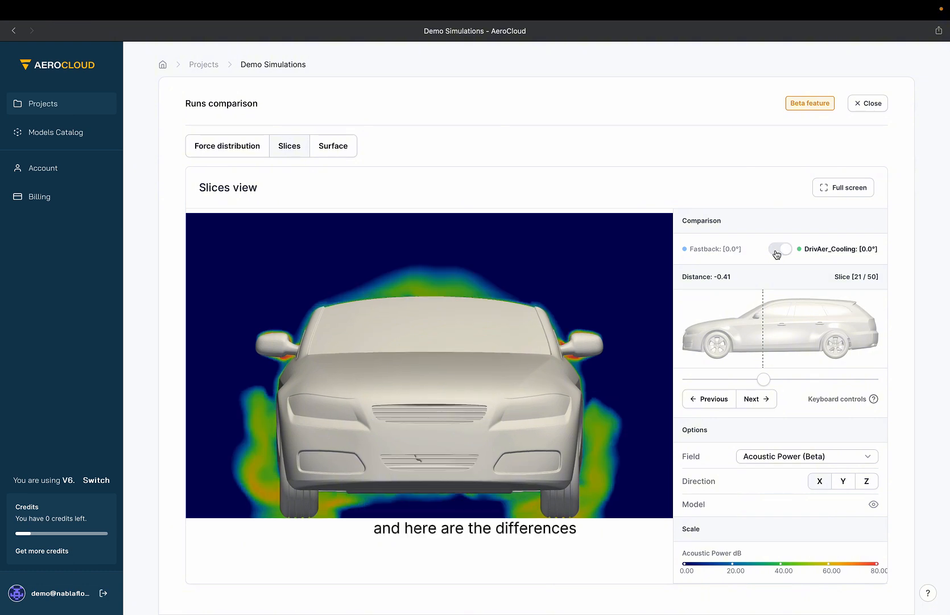
click(777, 252)
Open the surface comparison and view the car from the back, top, bottom, front, back and left.
click(342, 149)
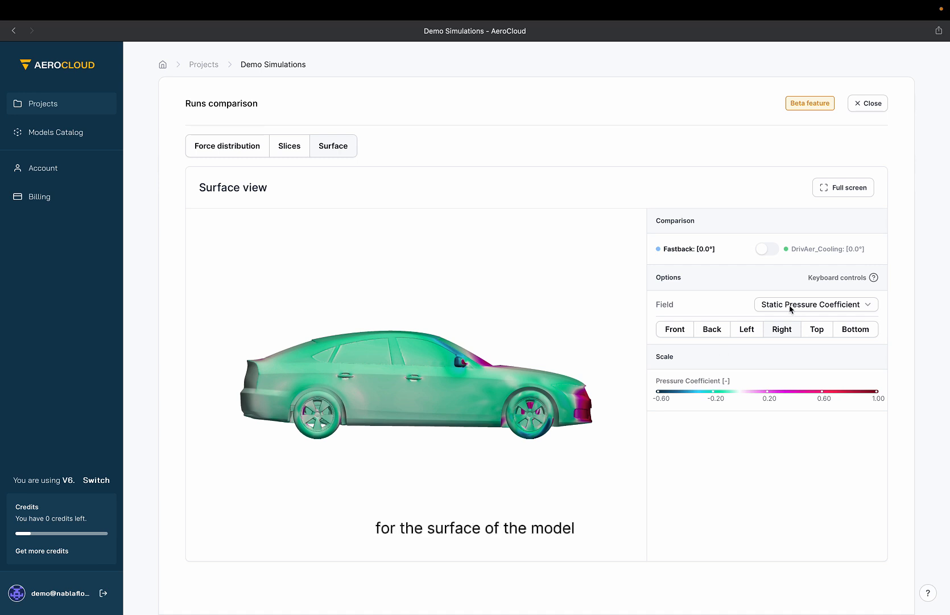
click(718, 332)
click(808, 335)
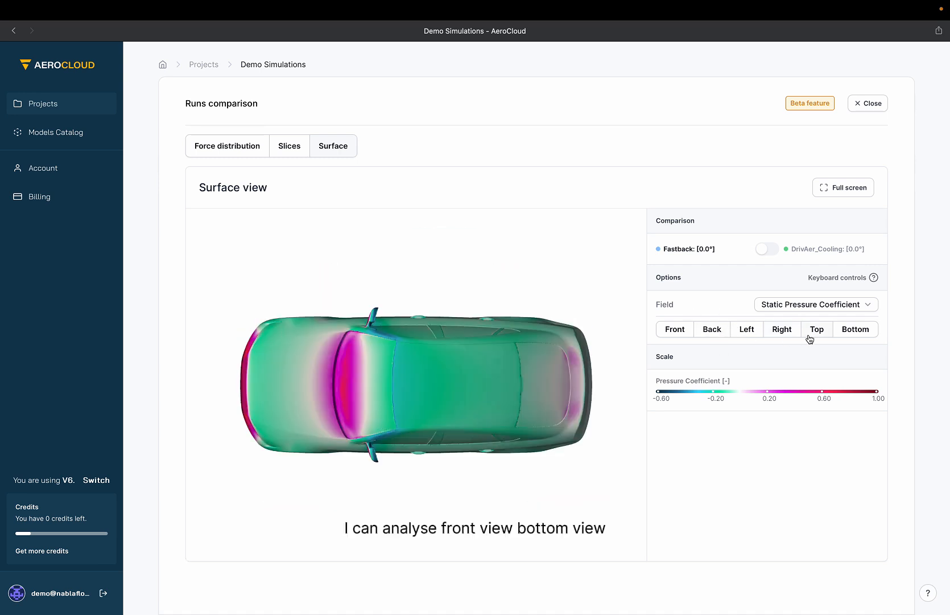
click(859, 336)
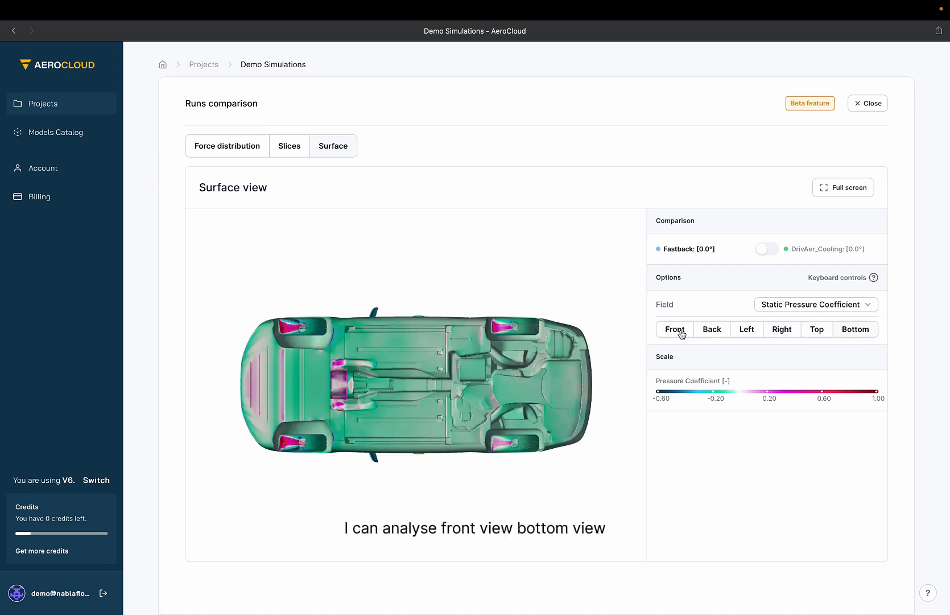
click(680, 333)
click(717, 333)
click(743, 333)
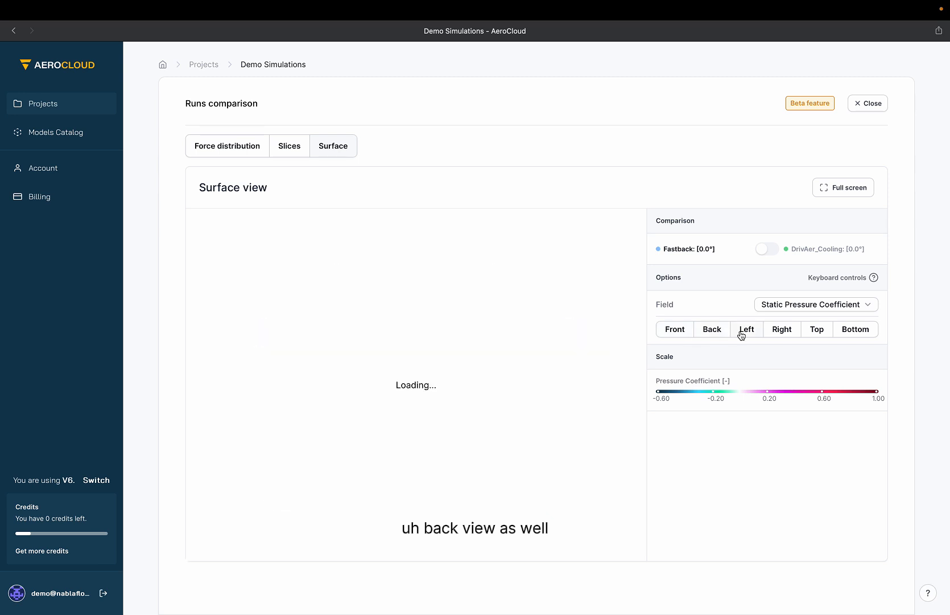
Toggle the surface comparison between Fastback and DrivAer_Cooling.
click(766, 248)
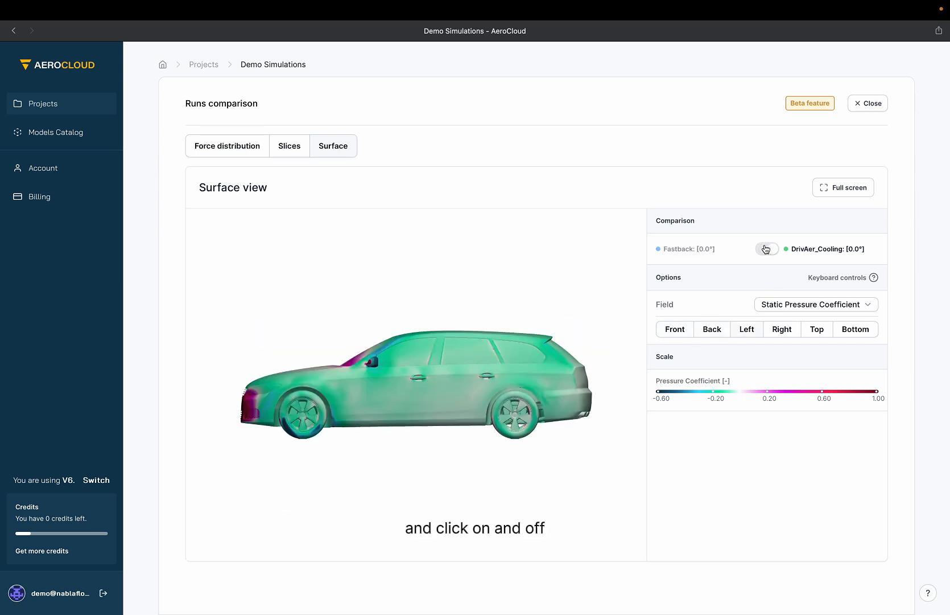
click(766, 249)
click(766, 248)
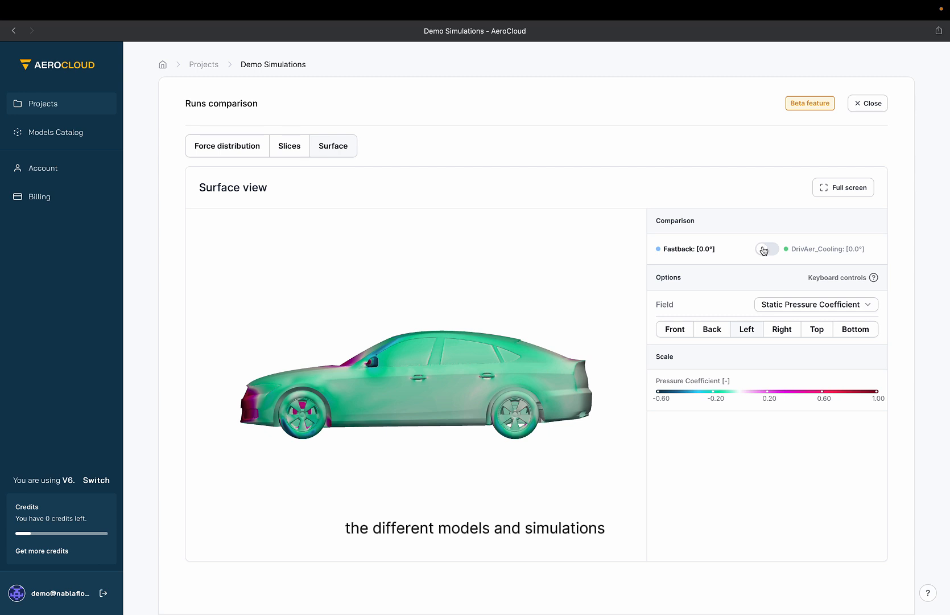
click(764, 249)
click(764, 250)
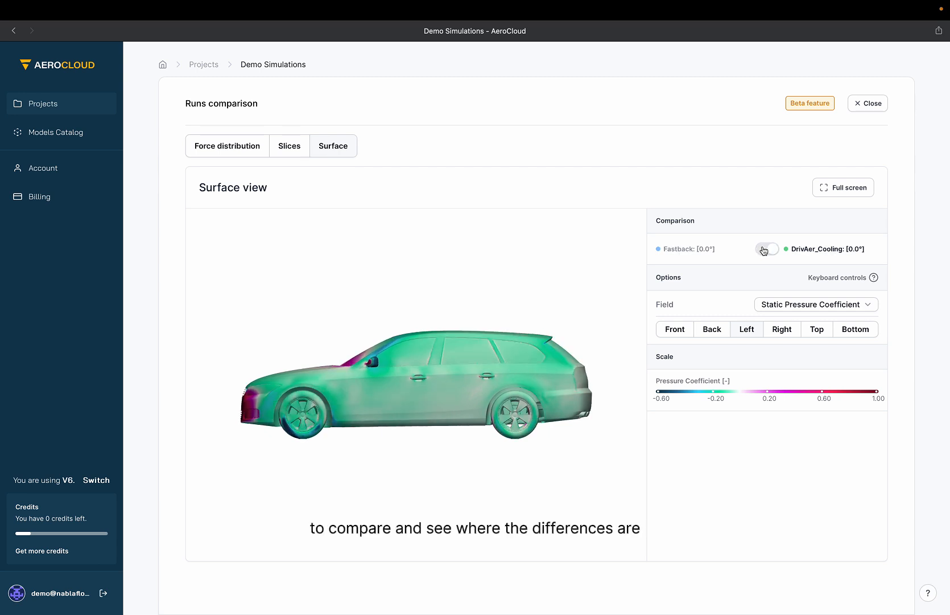
click(764, 250)
click(764, 250)
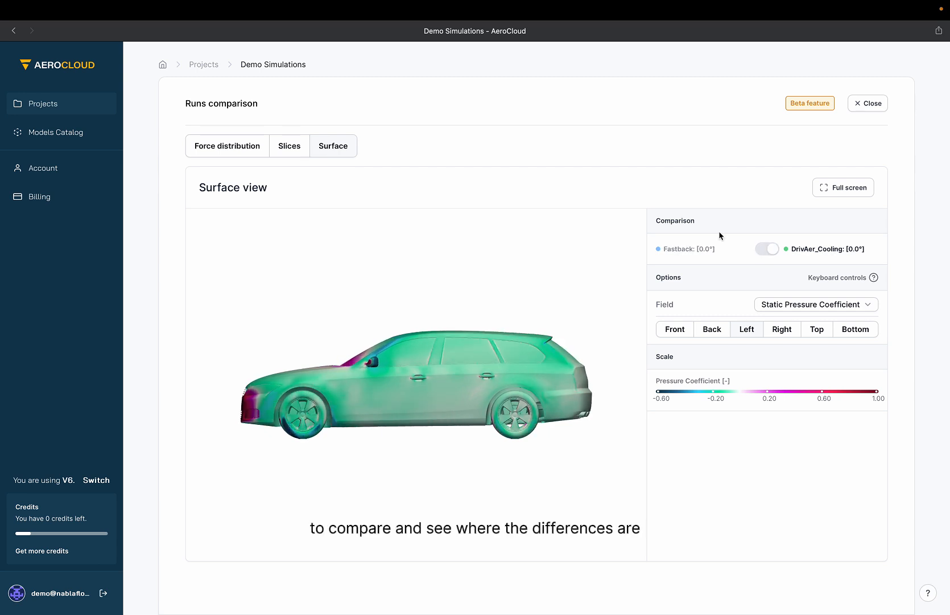
Return to the force distribution and overlay the DrivAer_Cooling model on the chart.
click(249, 150)
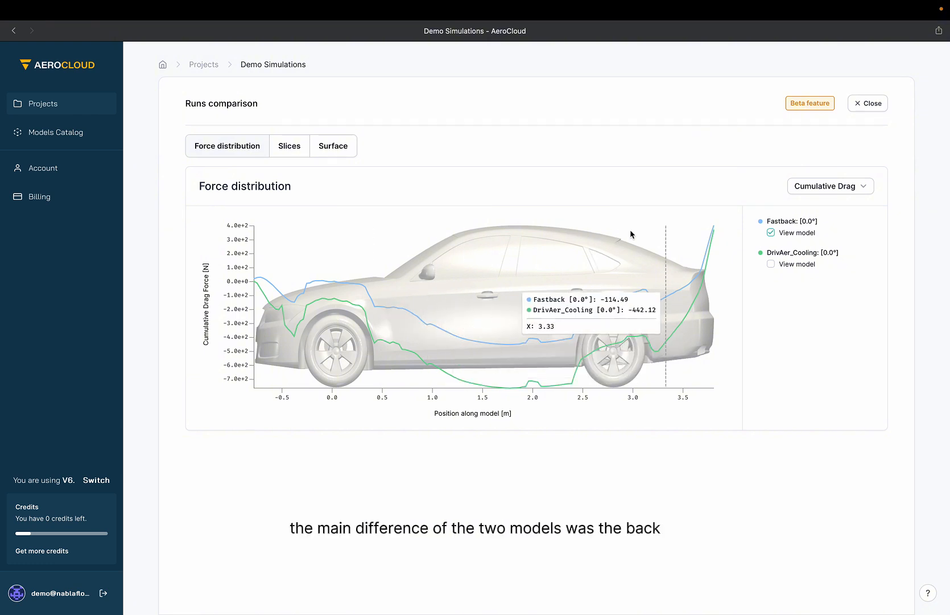
click(771, 264)
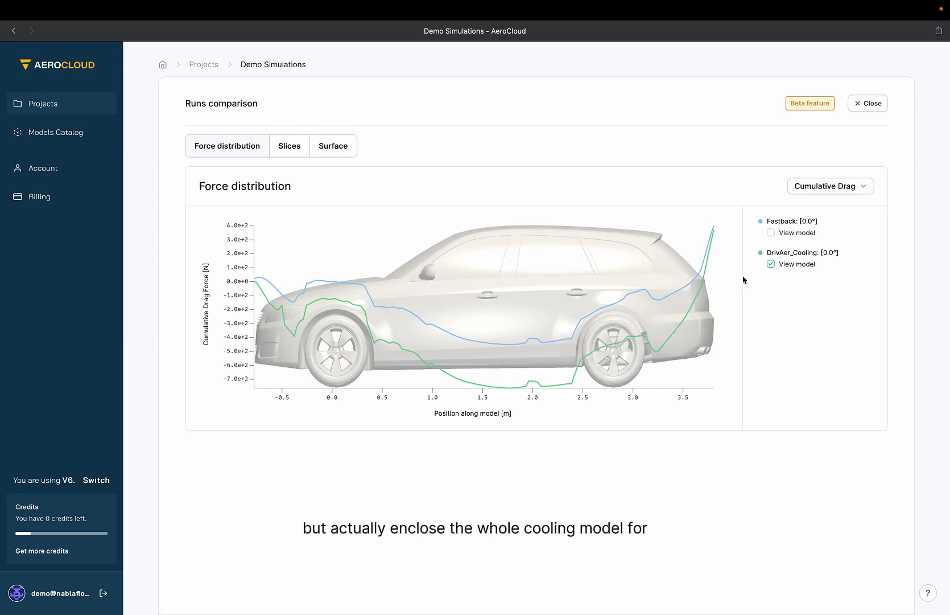
Overlay the Fastback model on the force chart and open the Fastback simulation's results page.
click(772, 232)
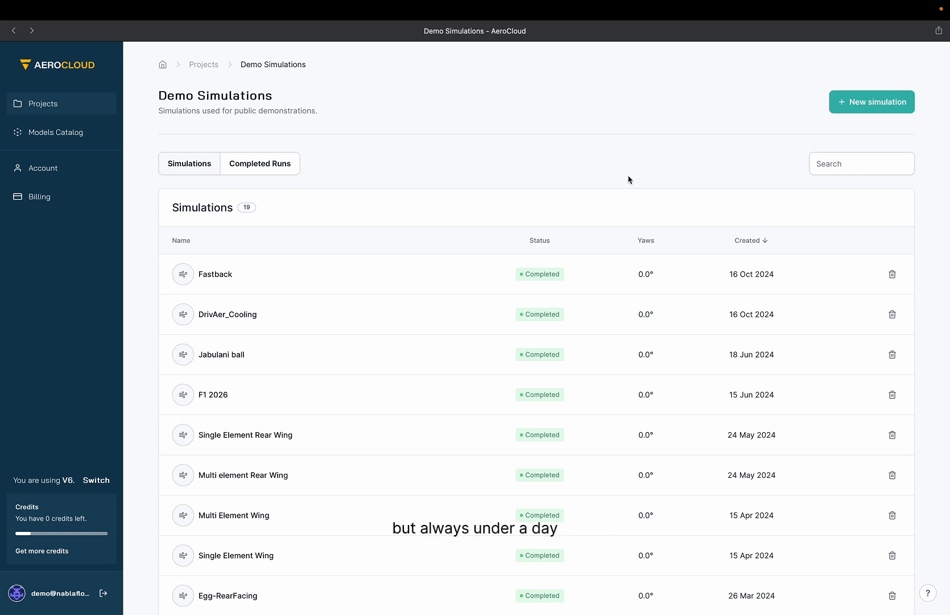
click(223, 275)
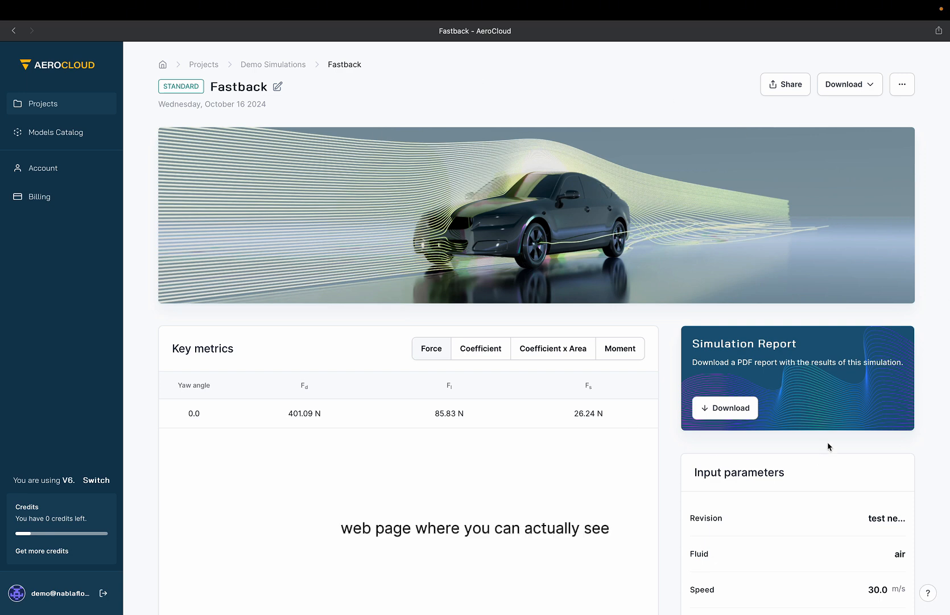
Activate the 3D view on the Fastback results page.
scroll(829, 446, down, 10)
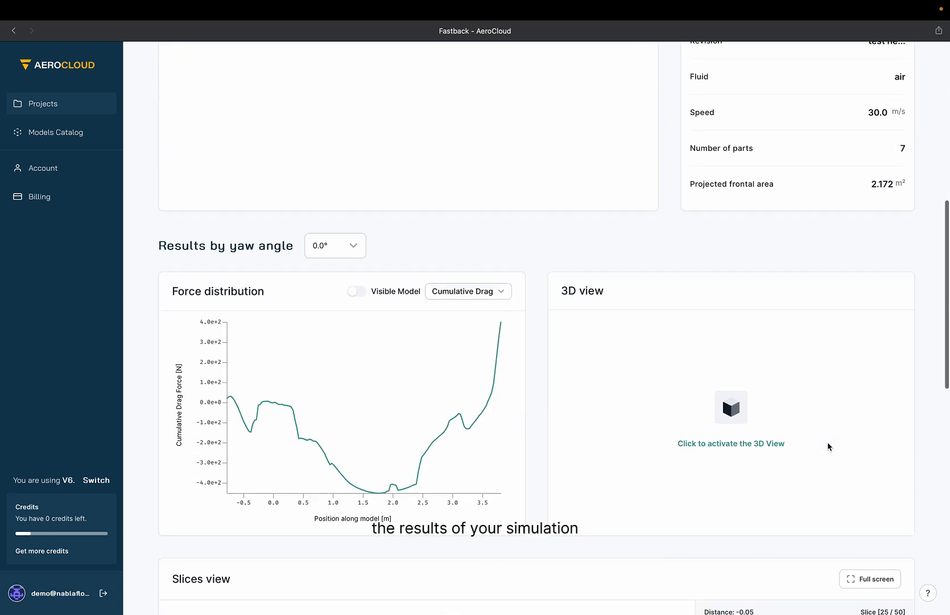
click(753, 447)
scroll(532, 336, down, 4)
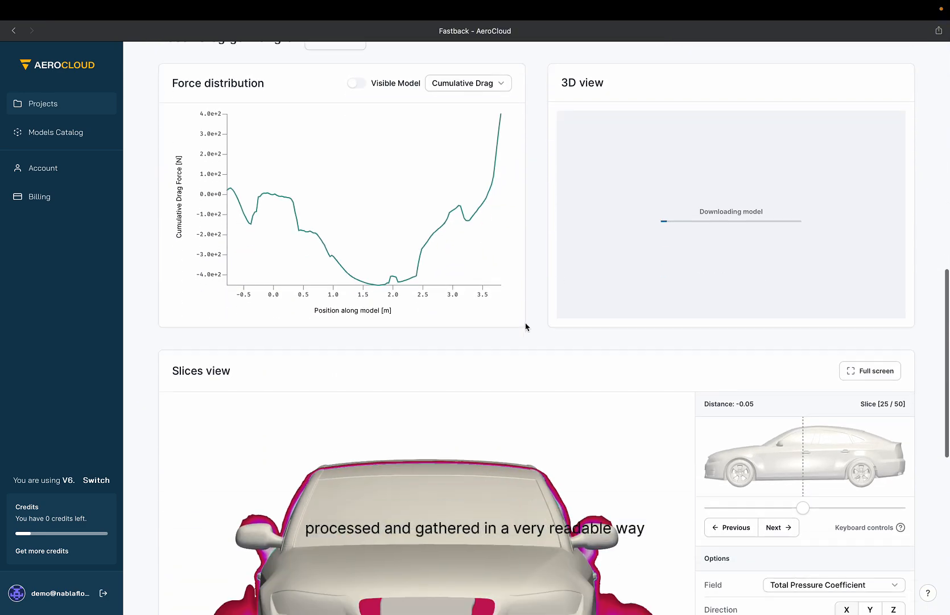
scroll(526, 326, down, 7)
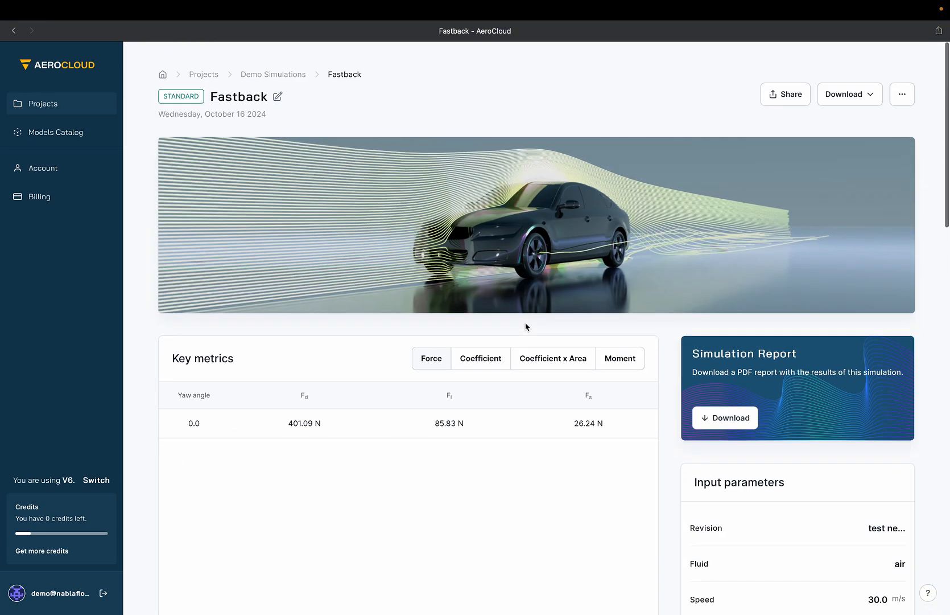
scroll(248, 399, down, 3)
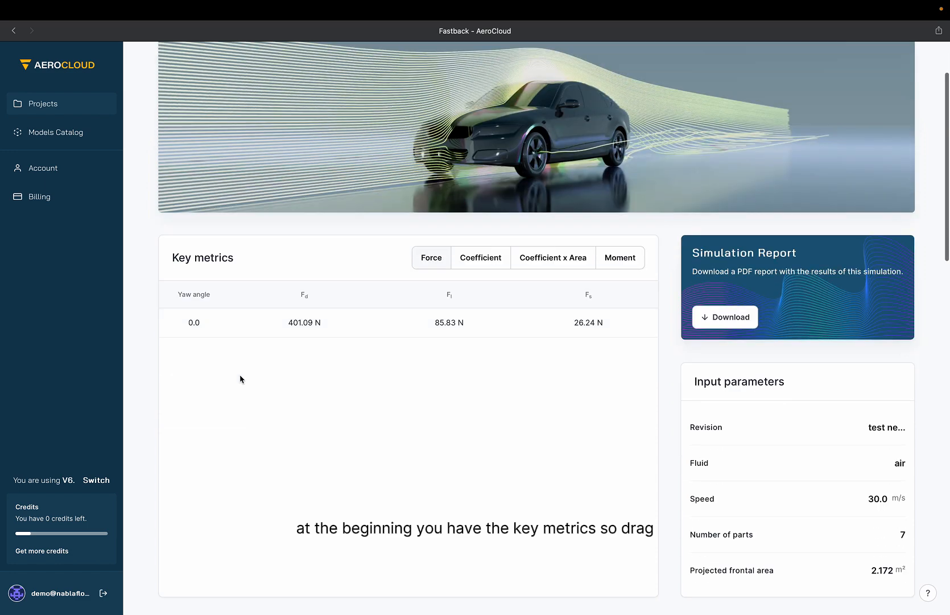
Switch the key metrics table through Force, Coefficient, Coefficient x Area and Moment.
drag(183, 322, 514, 335)
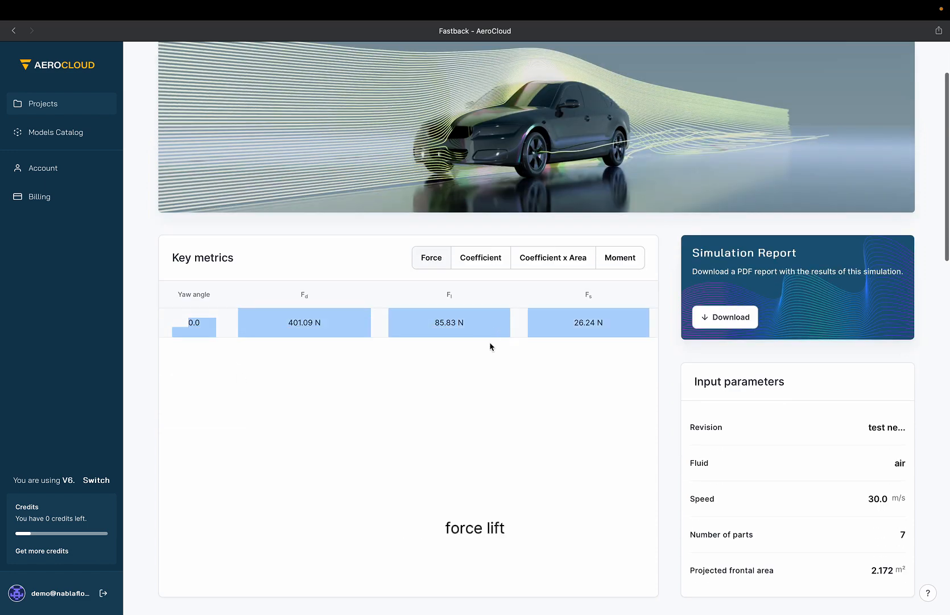
click(596, 316)
click(493, 259)
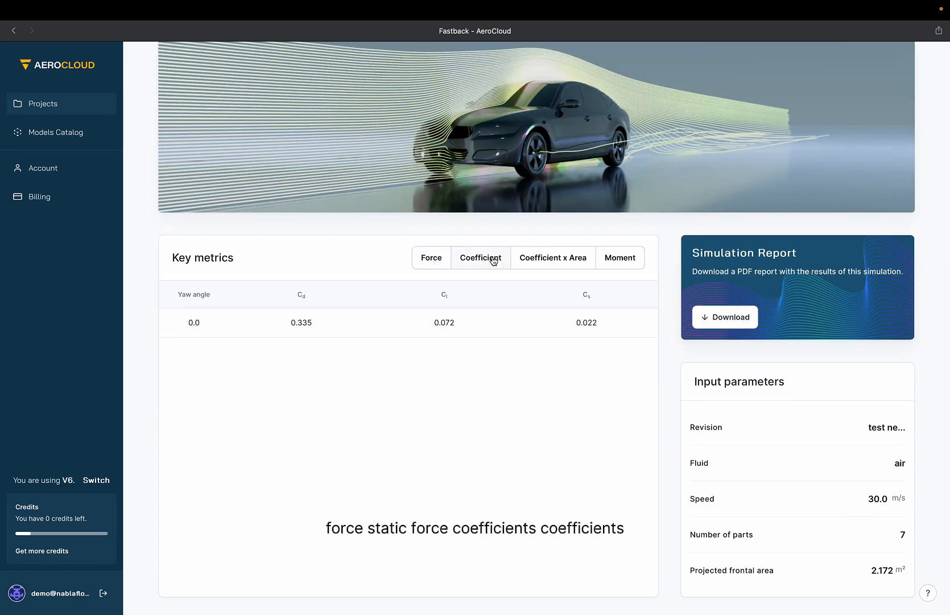
click(553, 252)
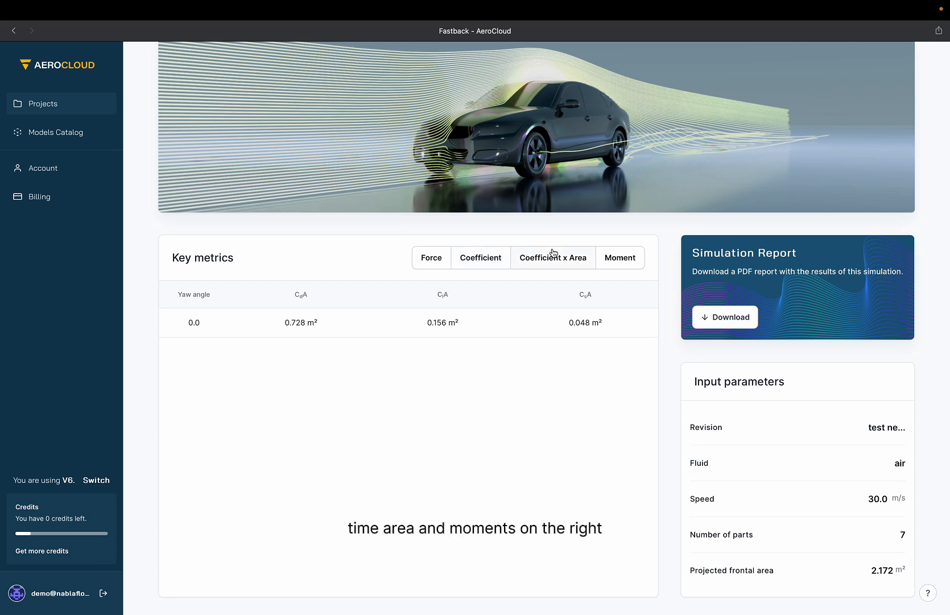
click(639, 261)
Turn on the visible model overlay in the force distribution chart.
scroll(676, 482, down, 3)
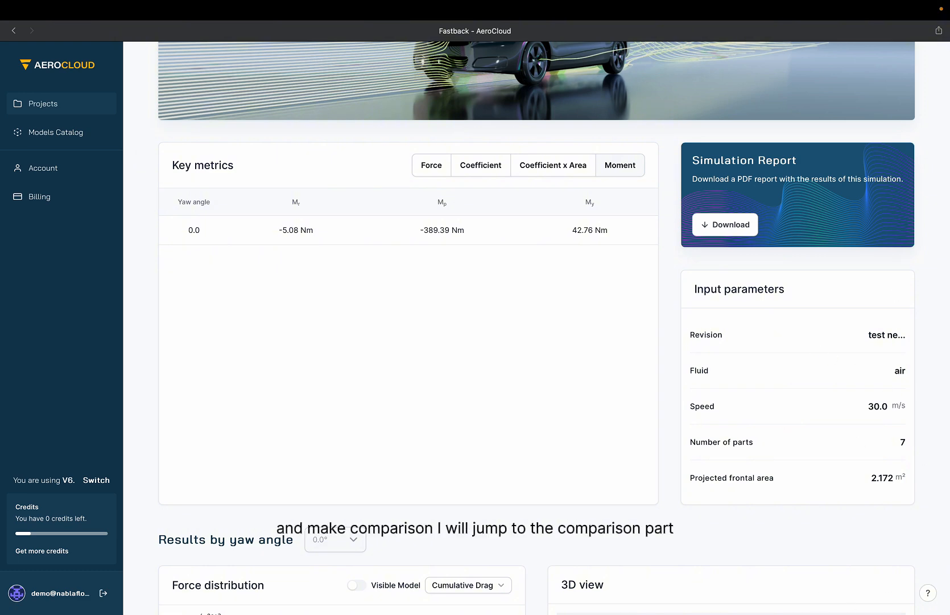
scroll(656, 532, down, 2)
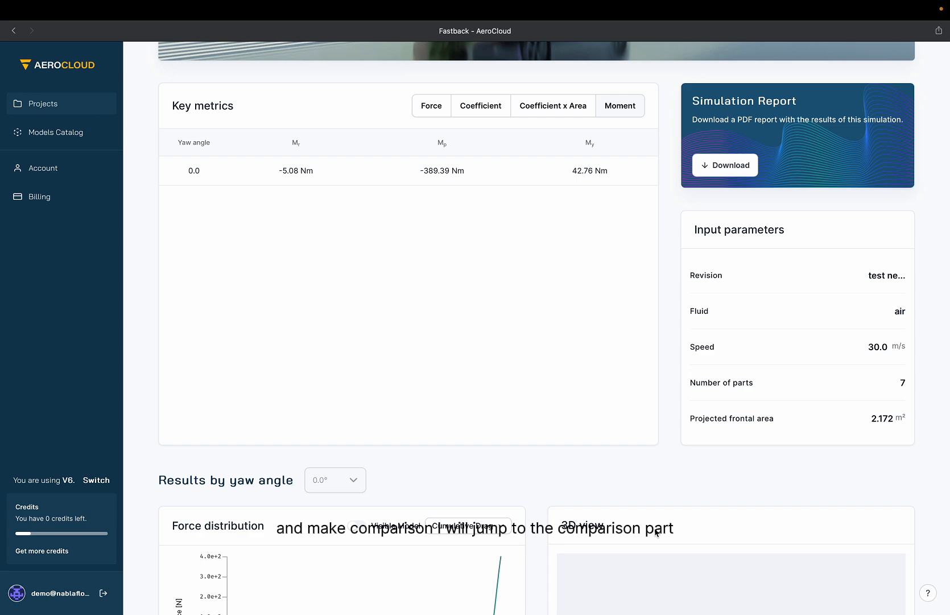
scroll(671, 478, down, 8)
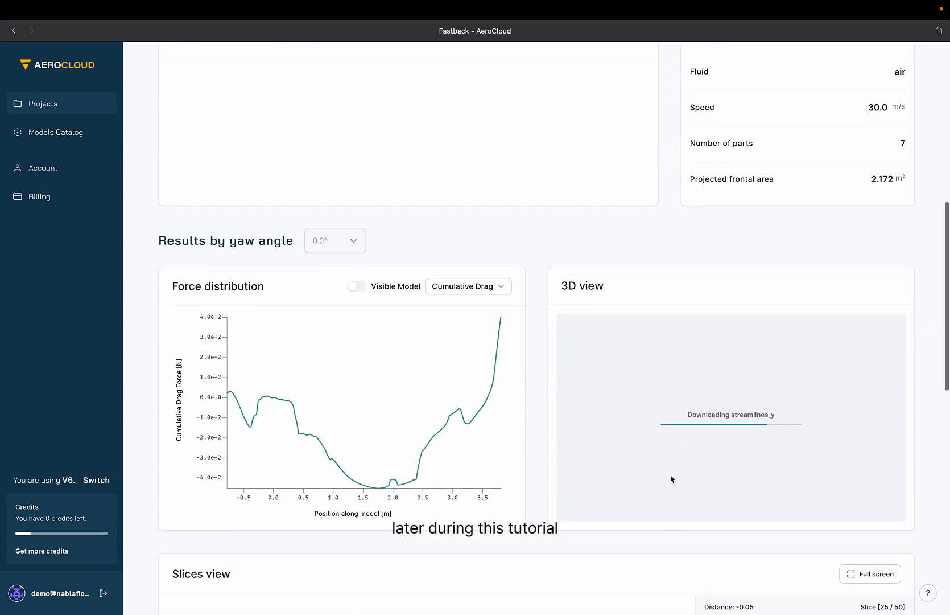
click(357, 288)
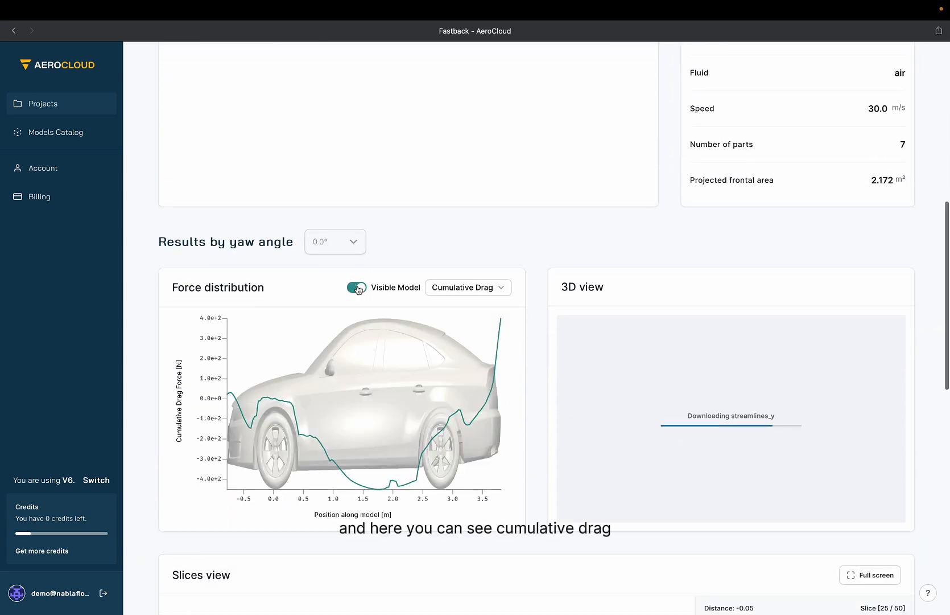
Switch the force distribution plot to Cumulative Lift and back to Cumulative Drag.
click(497, 290)
click(469, 302)
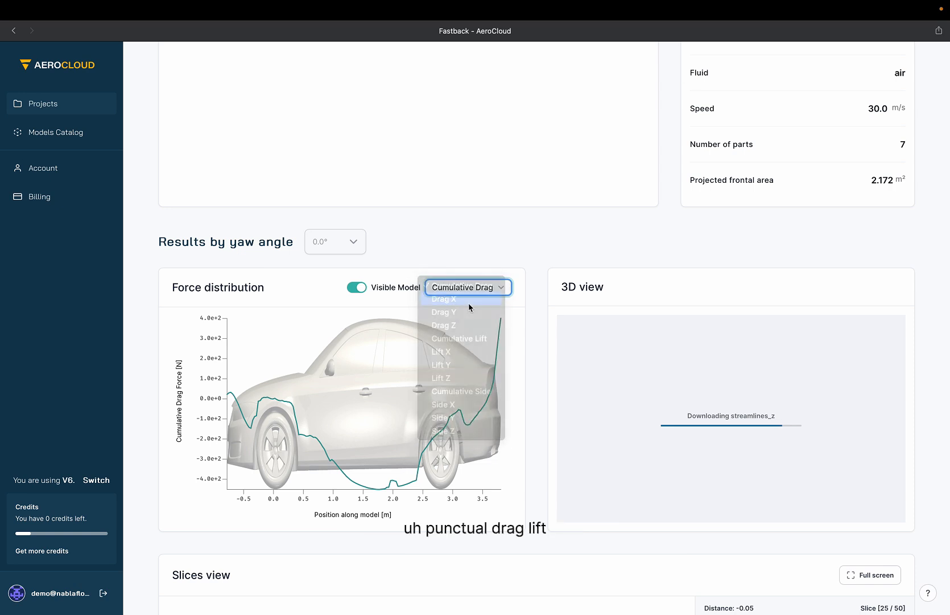
click(480, 285)
click(477, 325)
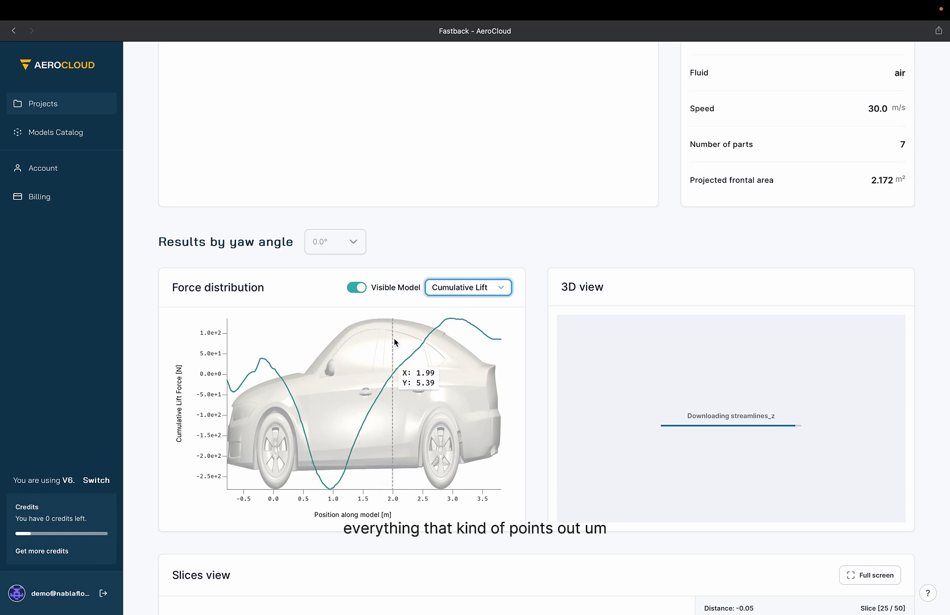
click(446, 289)
click(461, 234)
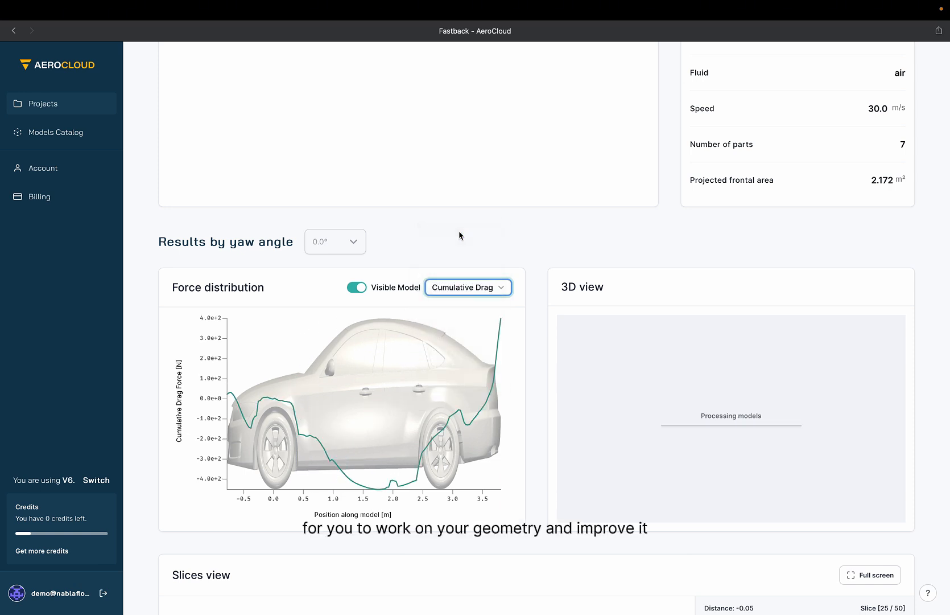
Expand the 3D view to full screen and inspect the car's pressure surface from different angles.
scroll(925, 418, down, 3)
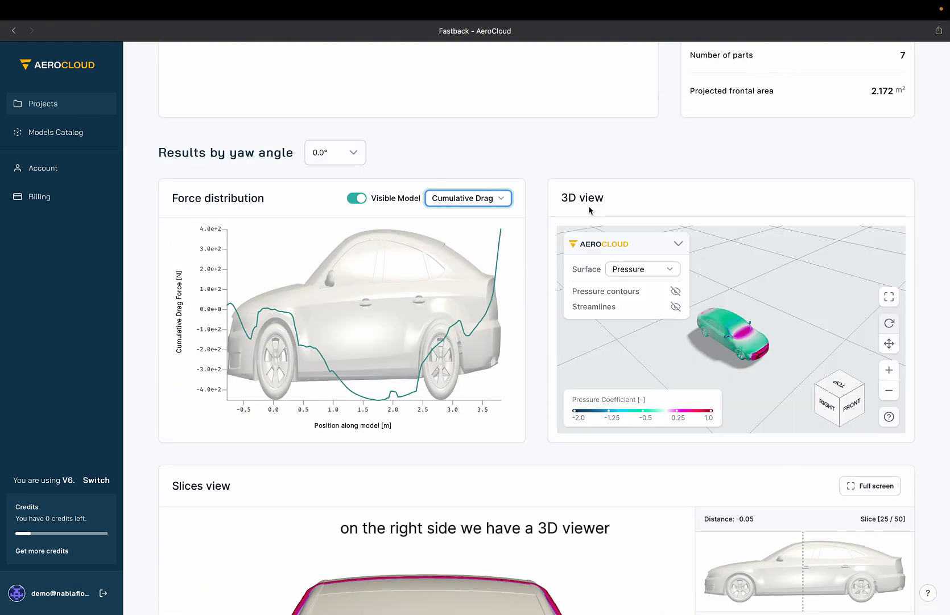
click(889, 297)
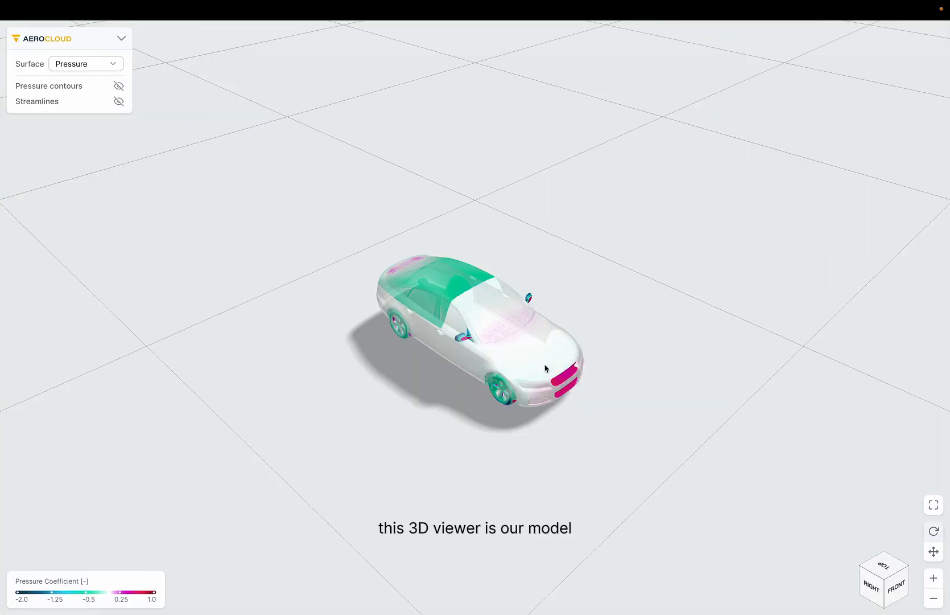
drag(472, 450, 408, 407)
scroll(450, 369, up, 10)
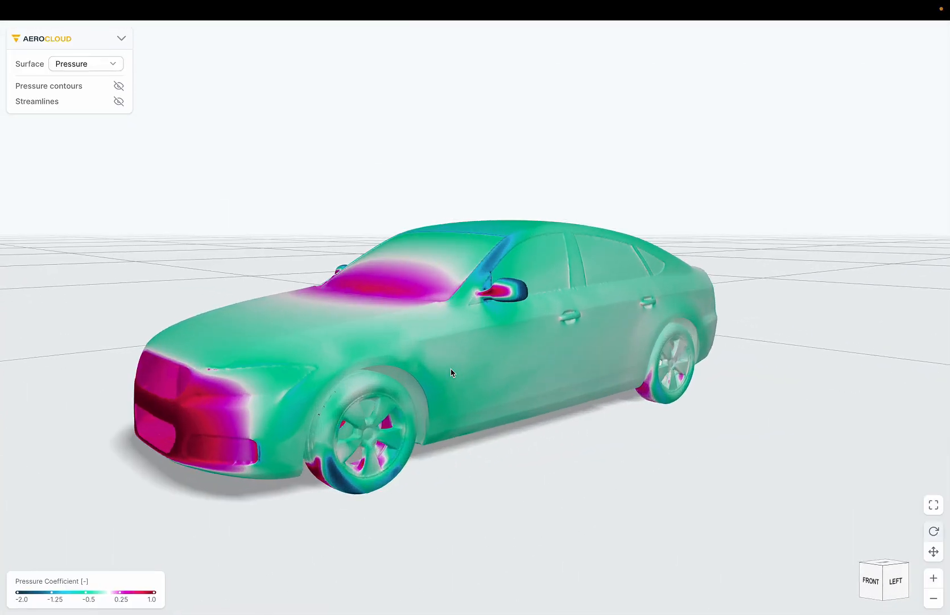
drag(421, 462, 453, 463)
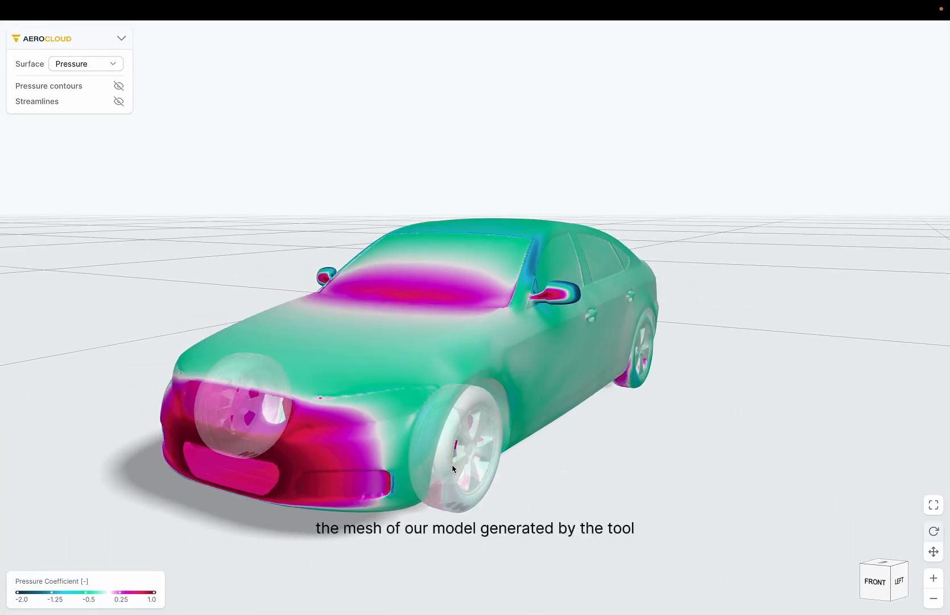
scroll(453, 464, down, 5)
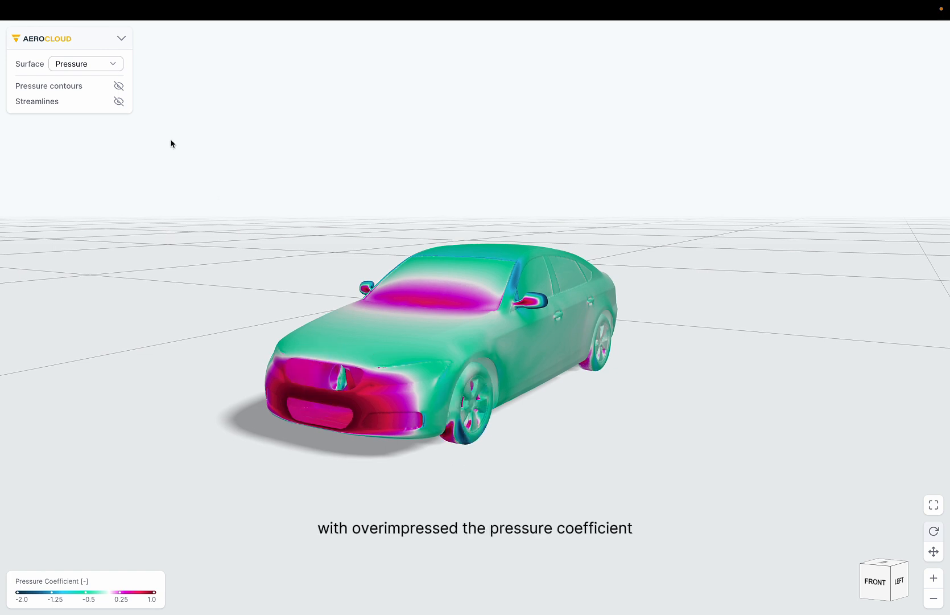
Set the 3D surface field to Heat Transfer after trying Friction and Drag.
click(103, 65)
click(98, 76)
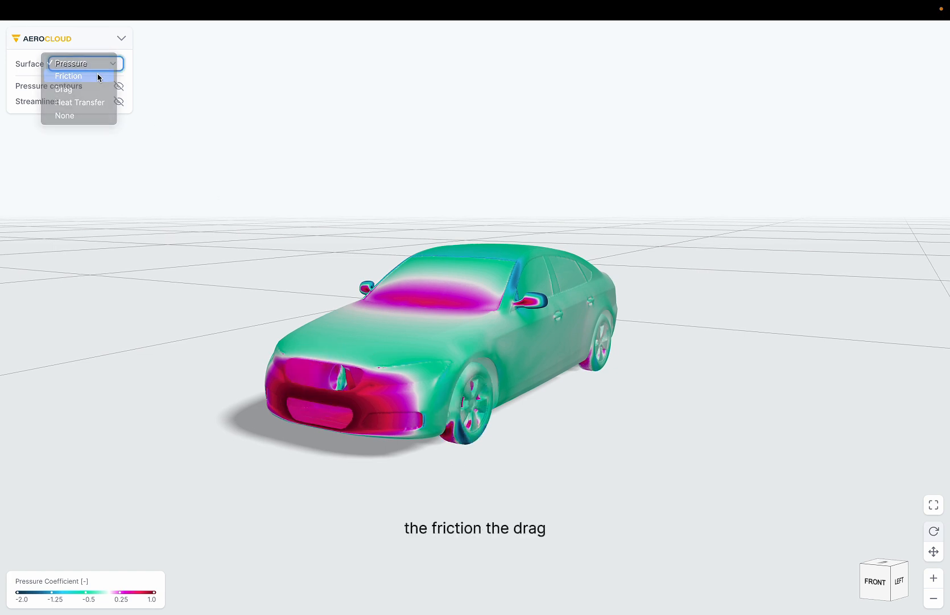
click(97, 66)
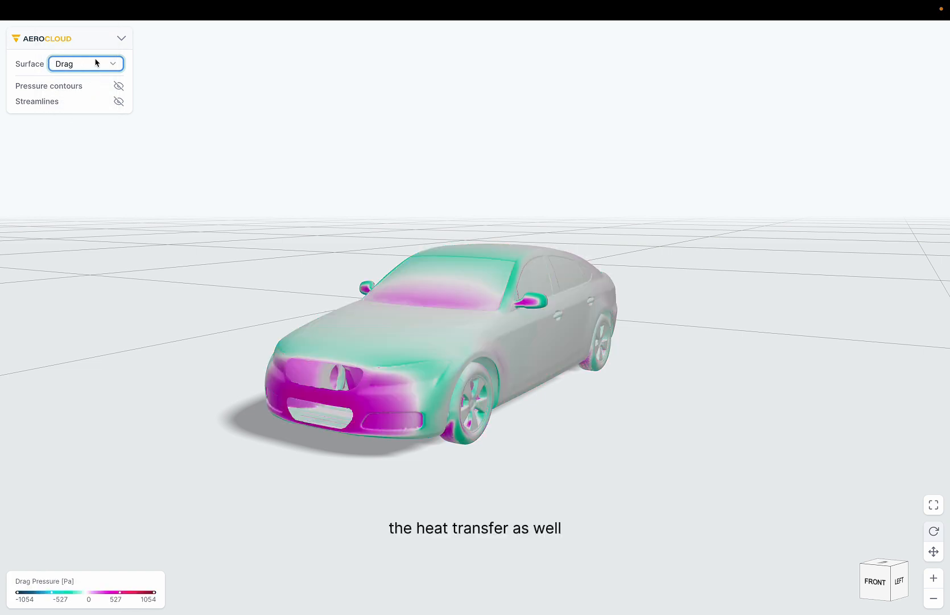
click(96, 63)
click(94, 74)
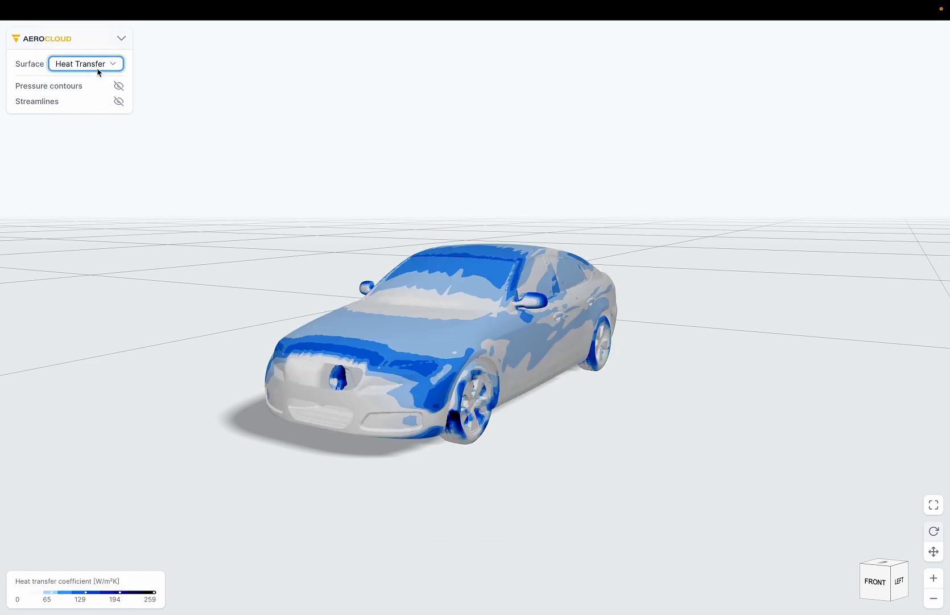
Show the pressure contours around the car, orbit the view, and hide the contours again.
click(119, 86)
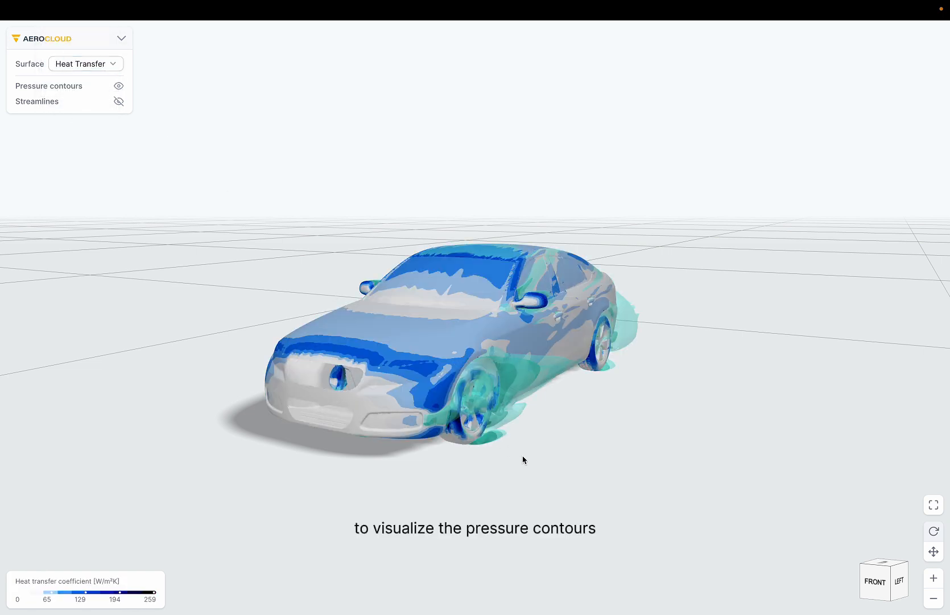
drag(522, 458, 593, 459)
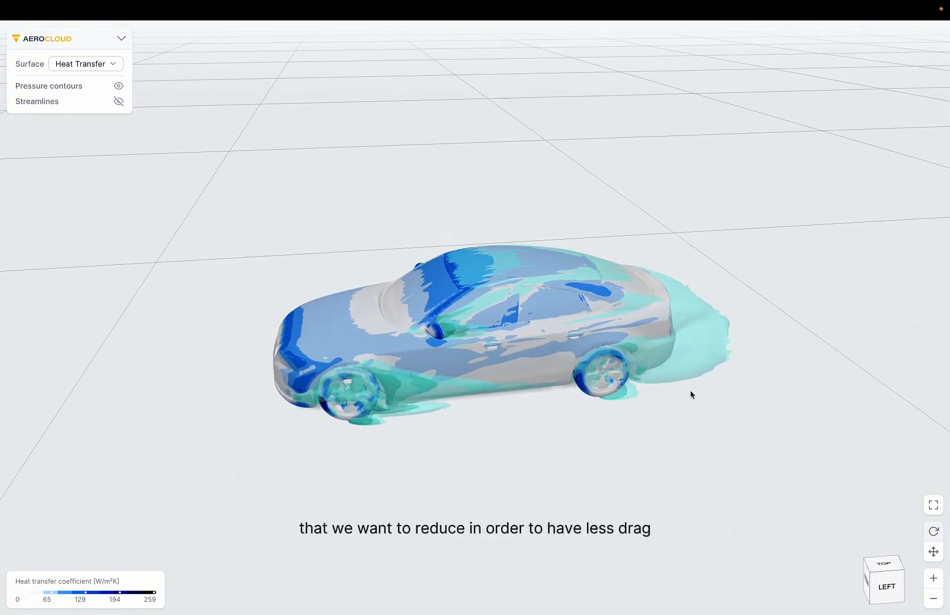
click(119, 85)
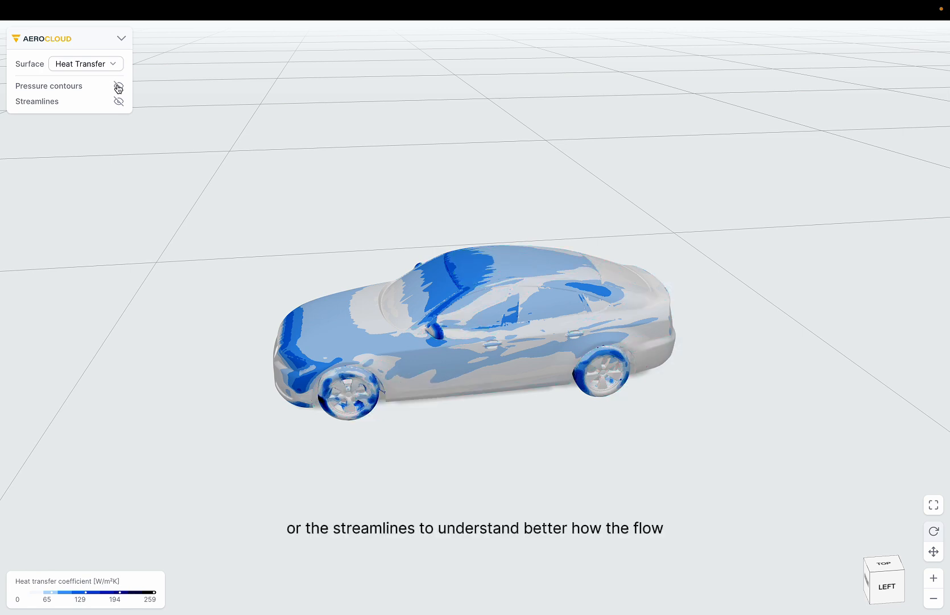
Show the streamlines and set the 3D surface field to None.
click(118, 101)
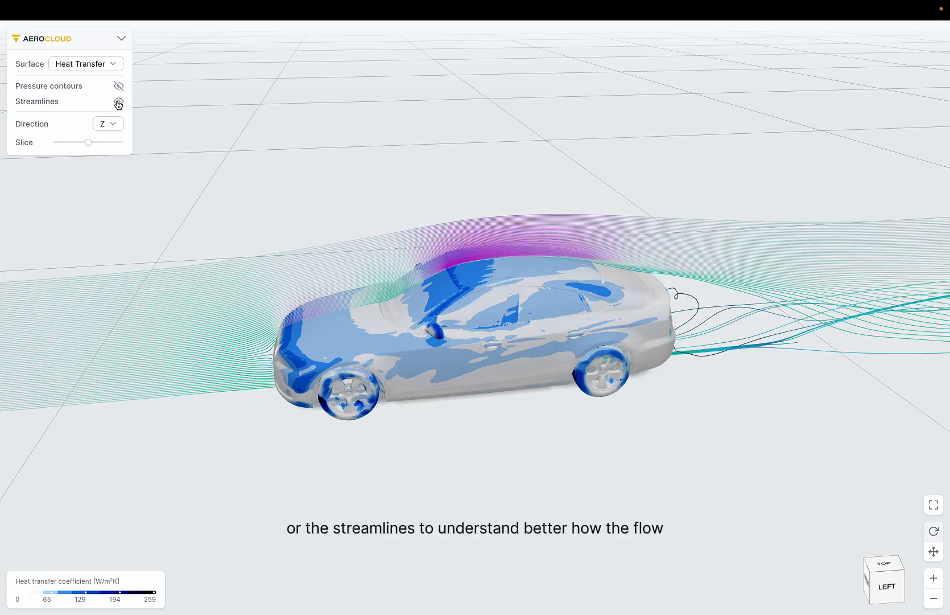
click(119, 67)
click(86, 75)
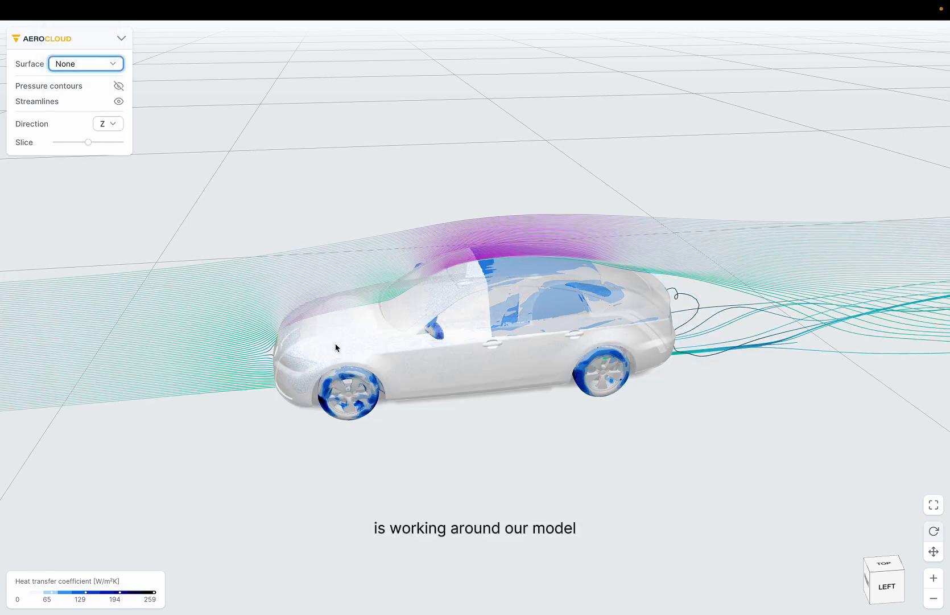
drag(460, 457, 477, 465)
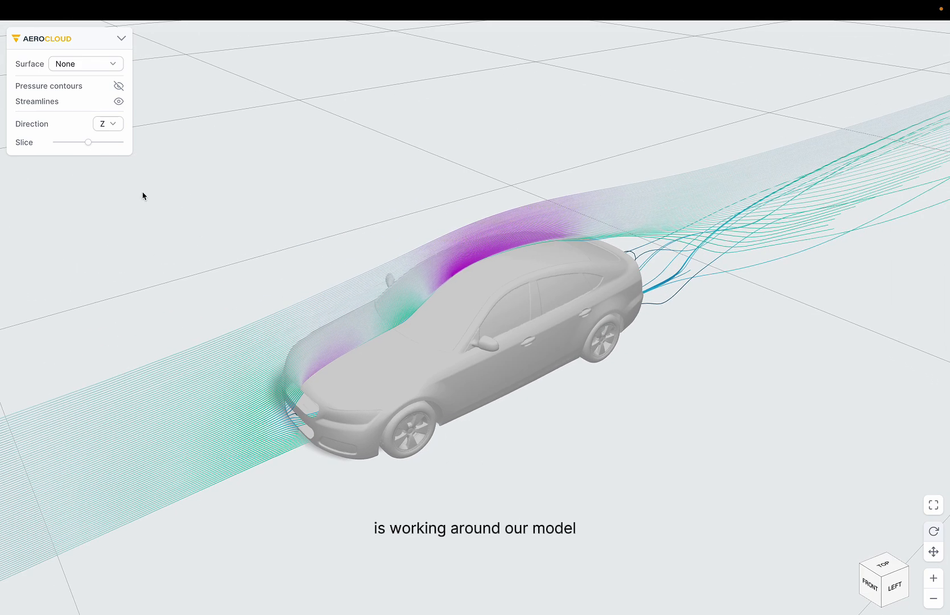
Set the streamline direction to Y.
mouse_move(85, 143)
mouse_down()
mouse_move(70, 146)
mouse_move(96, 146)
mouse_move(65, 144)
mouse_move(85, 143)
mouse_up()
click(113, 125)
click(112, 137)
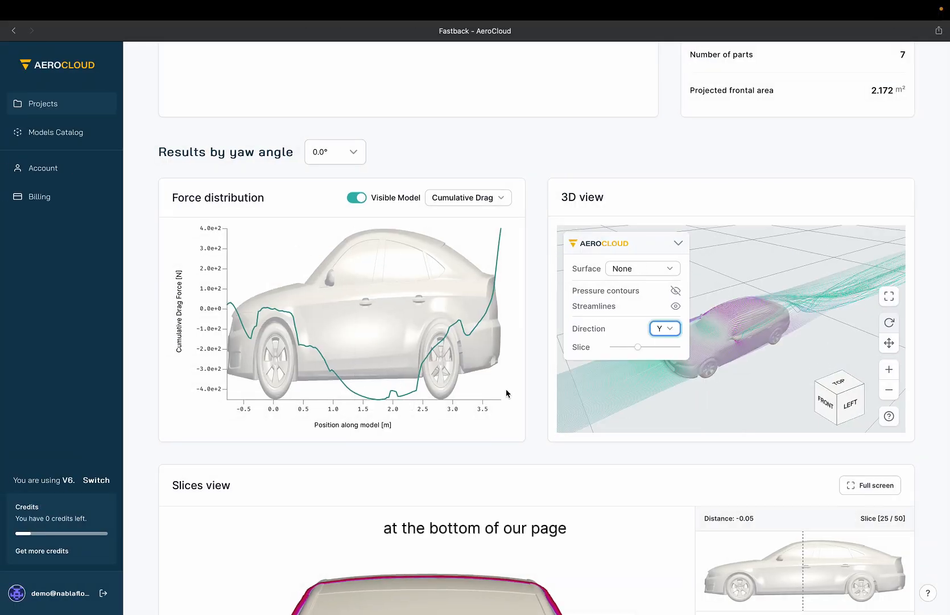
Switch the slices view direction to Y and move to slice 41 of 50.
scroll(505, 388, down, 6)
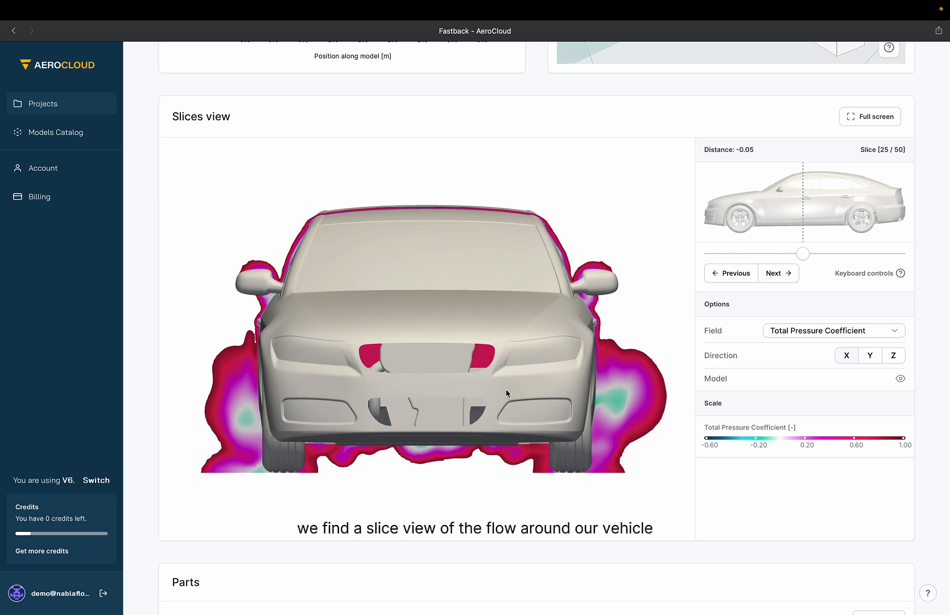
click(870, 355)
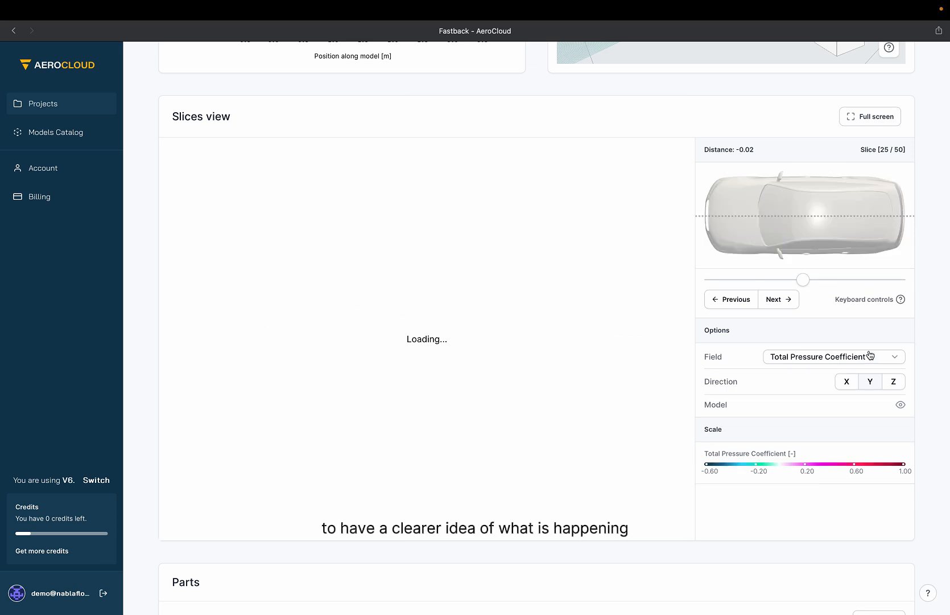
drag(803, 280, 864, 280)
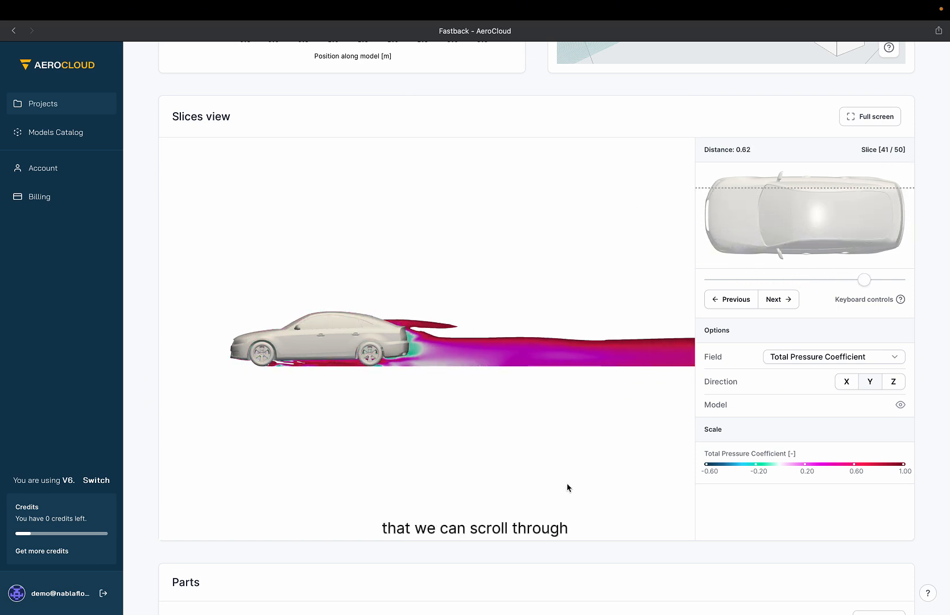
scroll(668, 544, down, 2)
scroll(667, 544, up, 1)
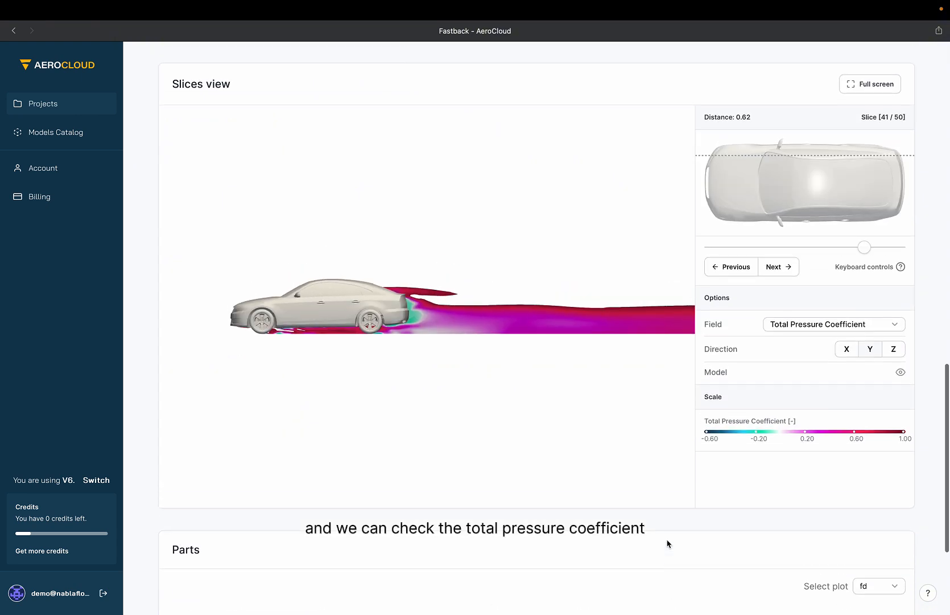
Set the slices view field to Acoustic Power (Beta).
click(844, 331)
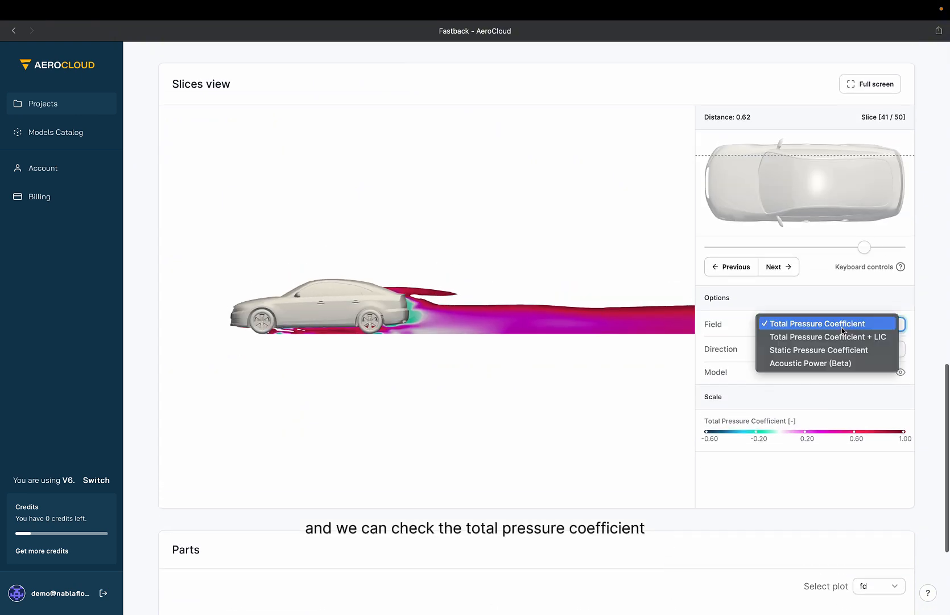
click(823, 364)
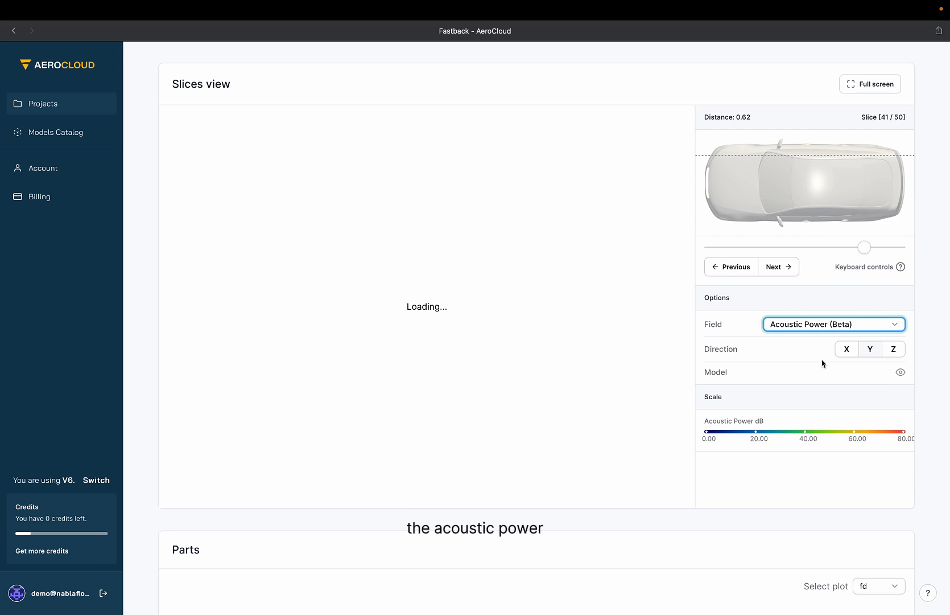
click(831, 325)
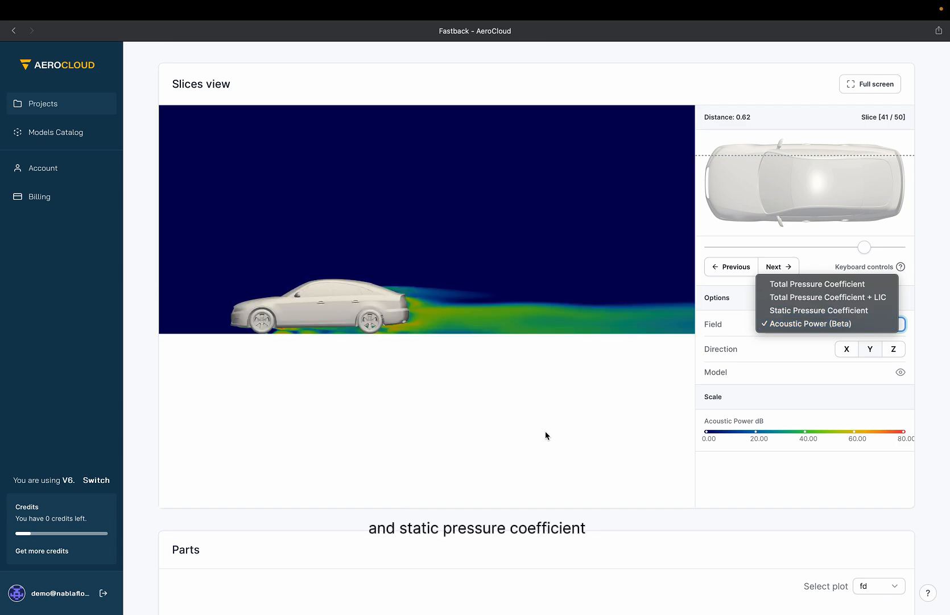
click(451, 500)
Open the parts plot selector to check the available force and moment plots, leaving fd selected.
scroll(455, 513, down, 5)
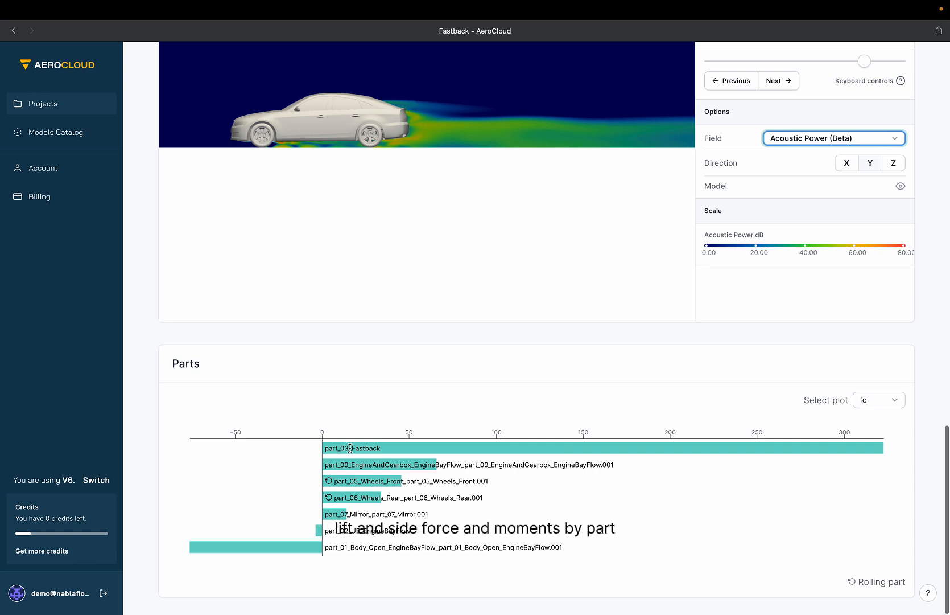
click(866, 399)
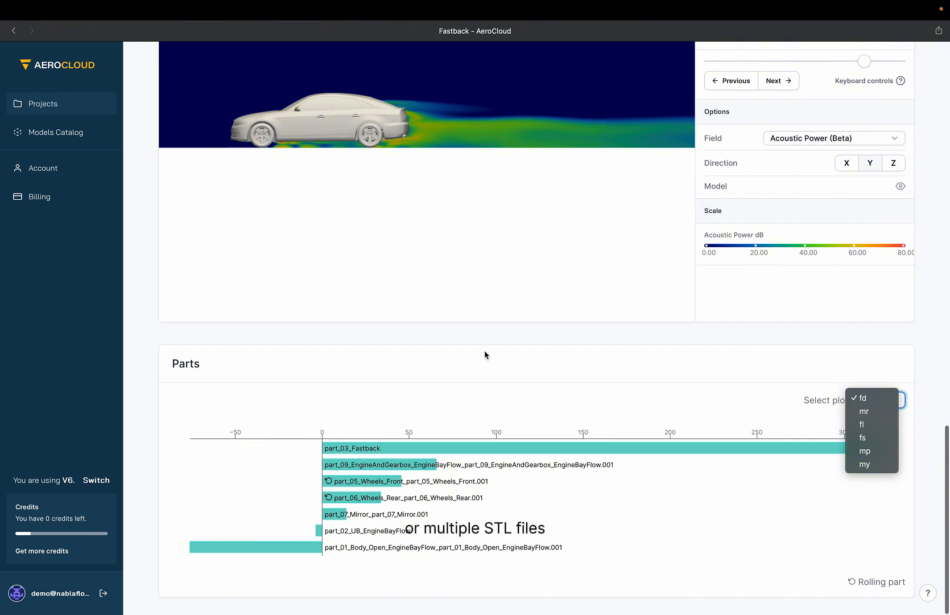
click(340, 451)
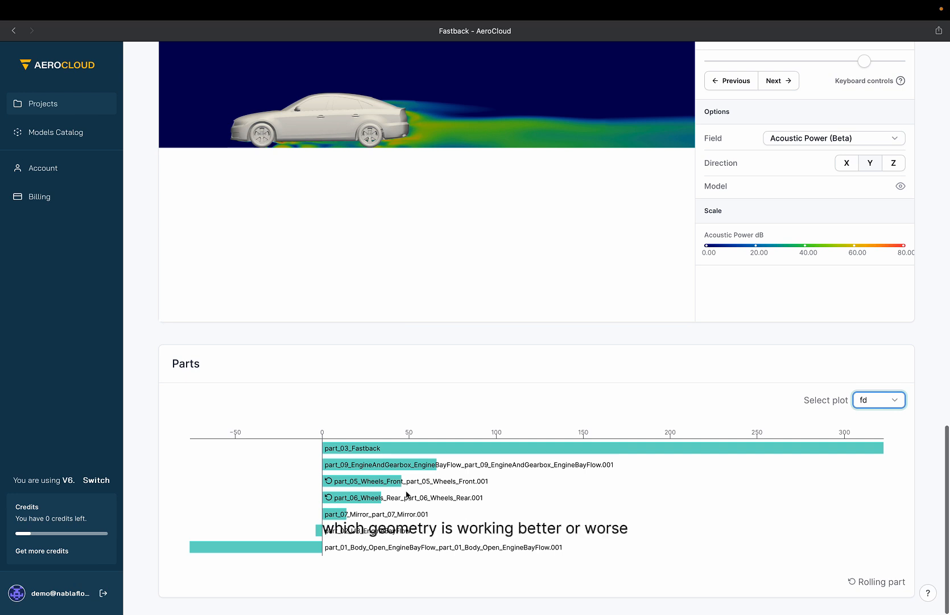
scroll(518, 344, up, 20)
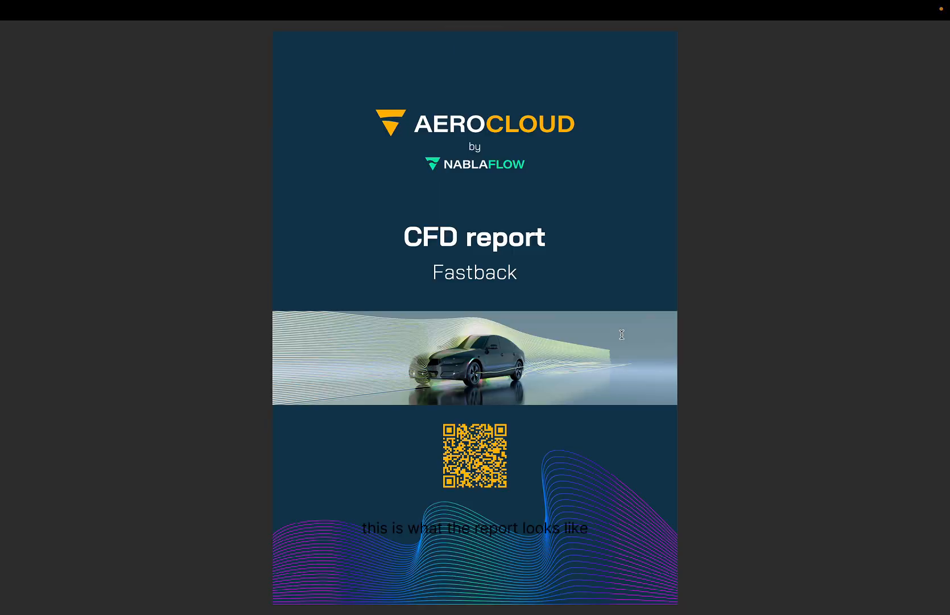
Page through the Fastback CFD PDF report and return to the simulation page.
scroll(622, 334, down, 5)
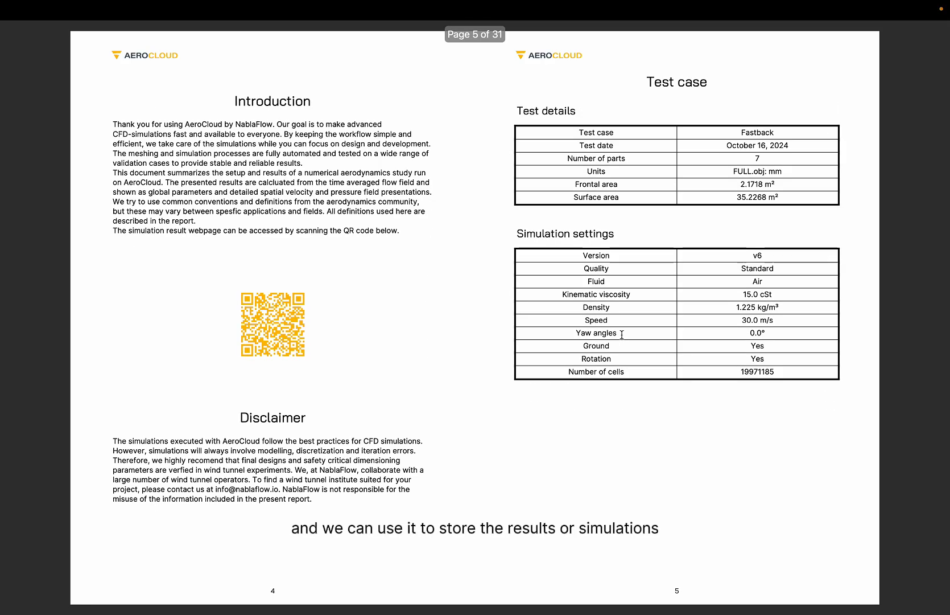
scroll(622, 334, down, 5)
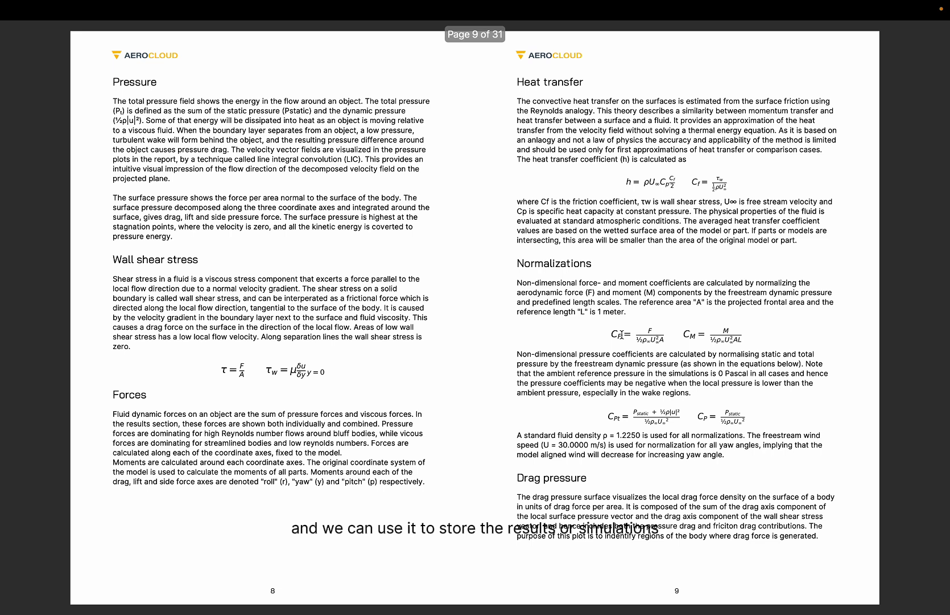
scroll(622, 334, down, 3)
scroll(623, 334, down, 6)
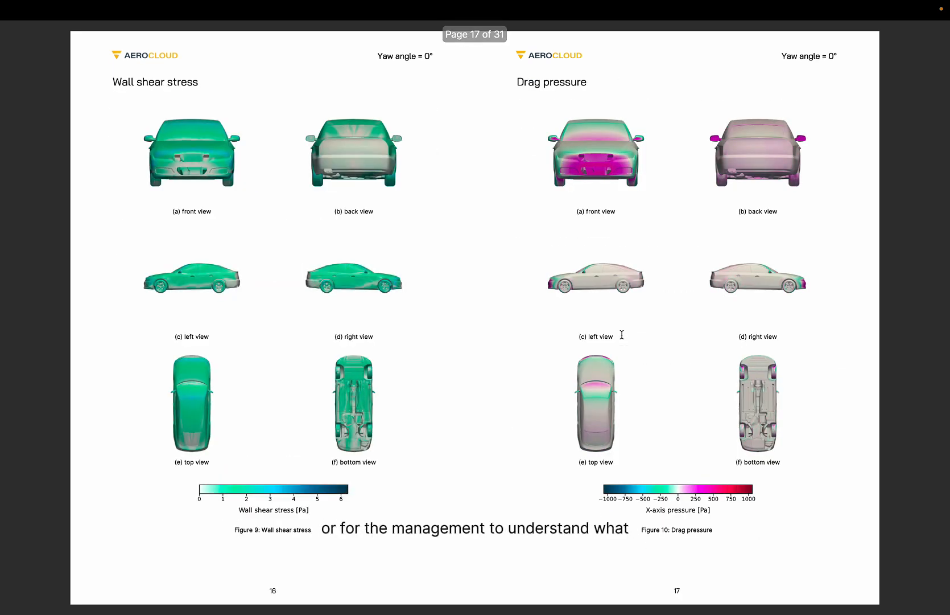
scroll(622, 334, down, 3)
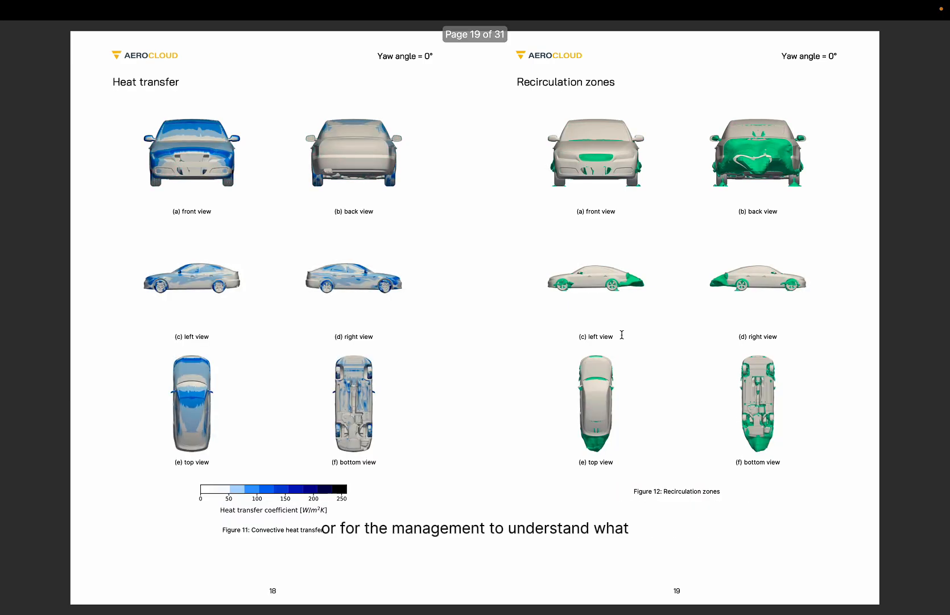
scroll(622, 334, down, 3)
scroll(622, 334, down, 6)
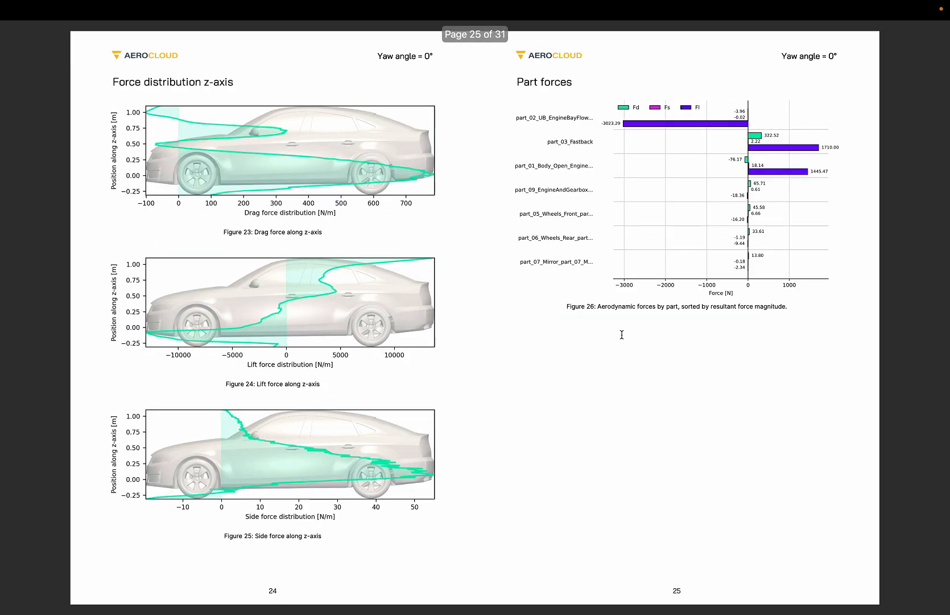
key(ctrl+Left)
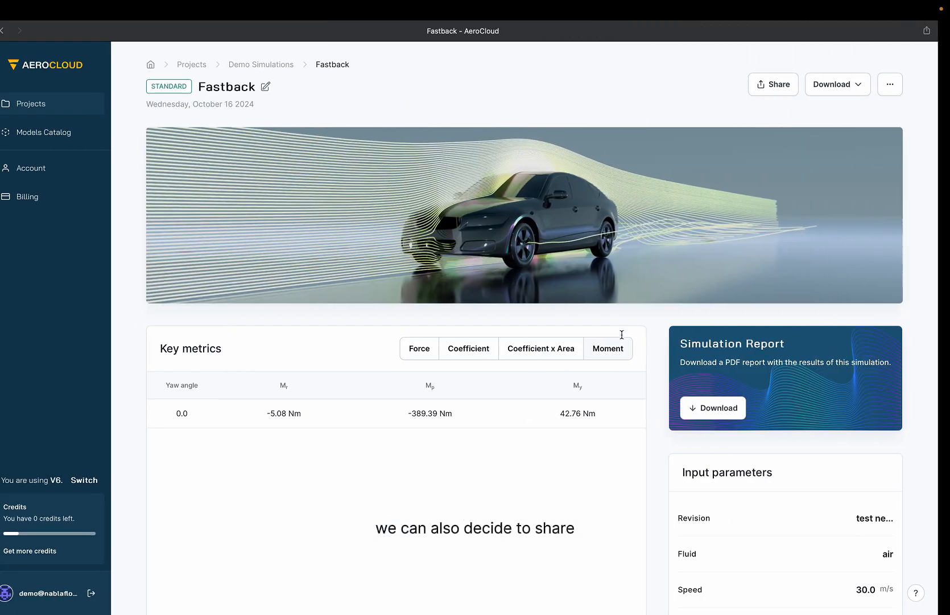
Enable public sharing of the simulation in the Share dialog and close it.
click(776, 85)
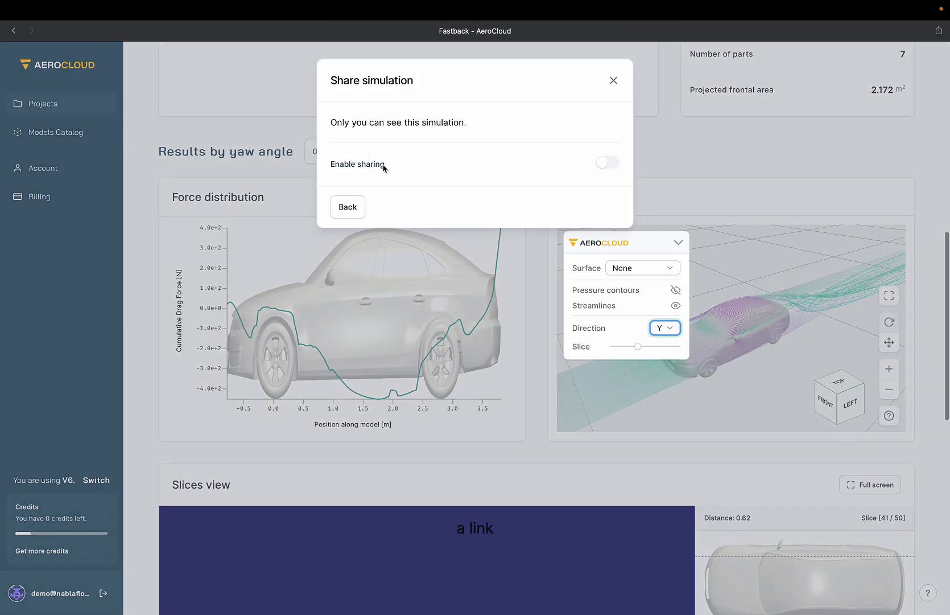
click(607, 164)
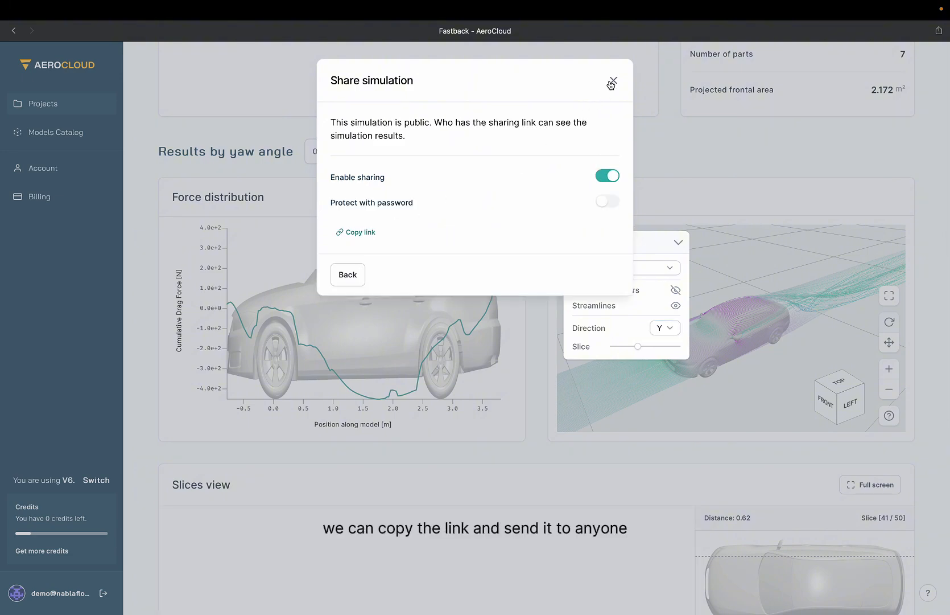
click(614, 80)
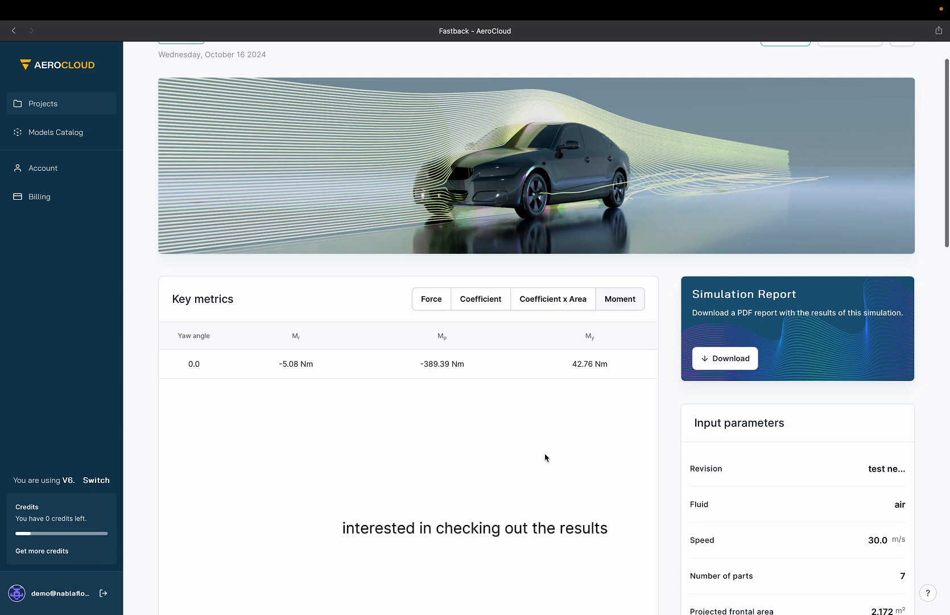
Download the simulation results as a spreadsheet.
scroll(544, 457, up, 2)
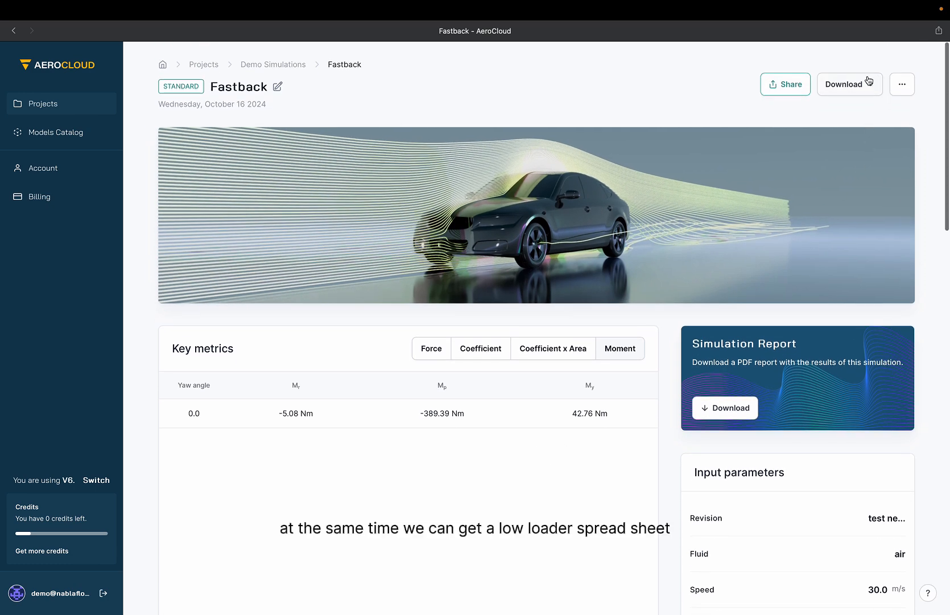
click(869, 80)
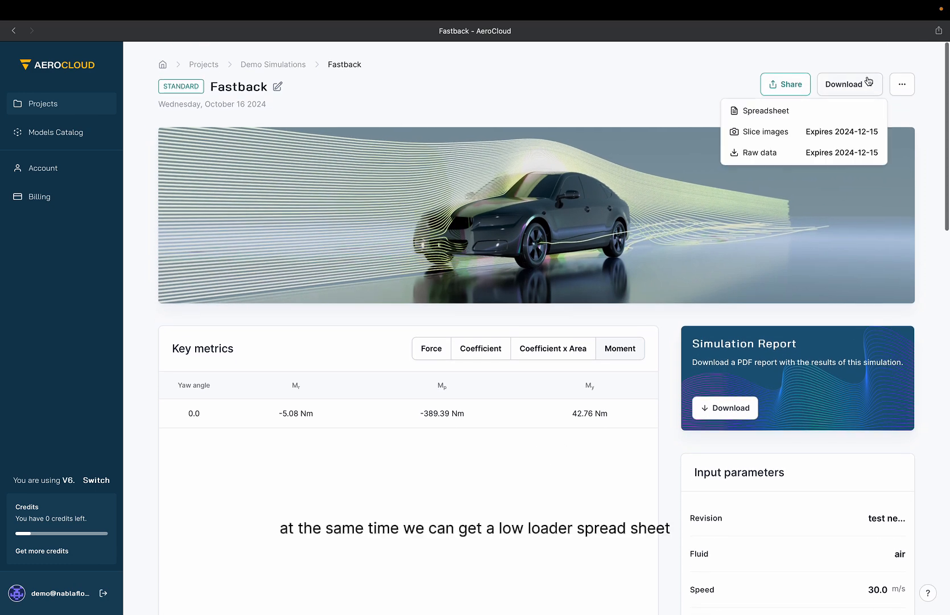
click(765, 111)
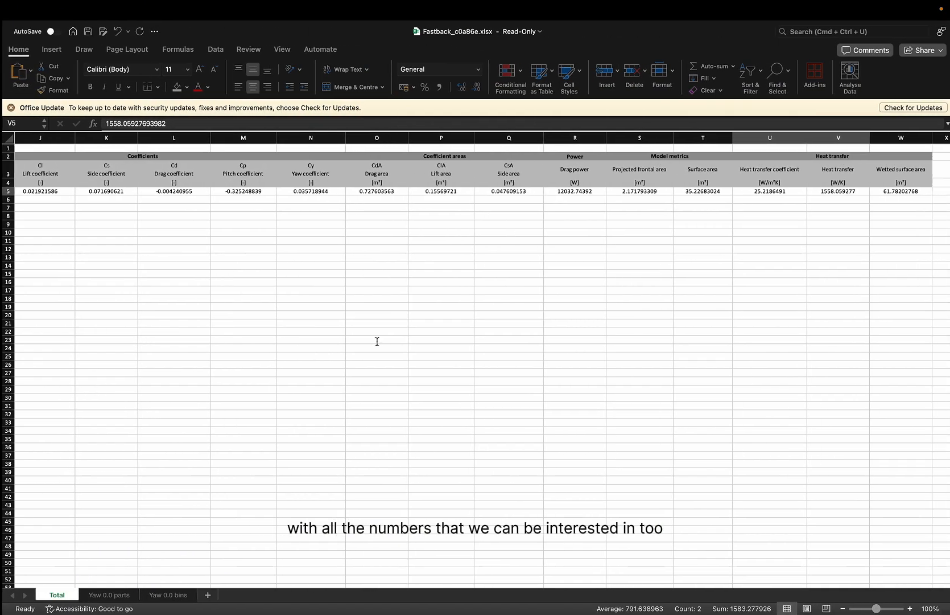
Review the spreadsheet's per-part results sheet, selecting the heat transfer coefficient and heat transfer columns.
scroll(207, 361, left, 10)
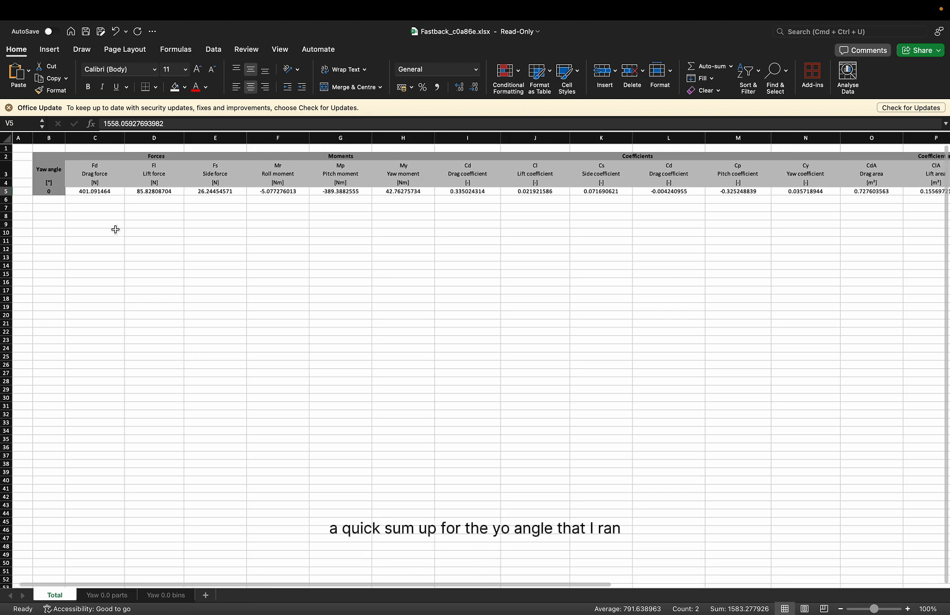
click(51, 191)
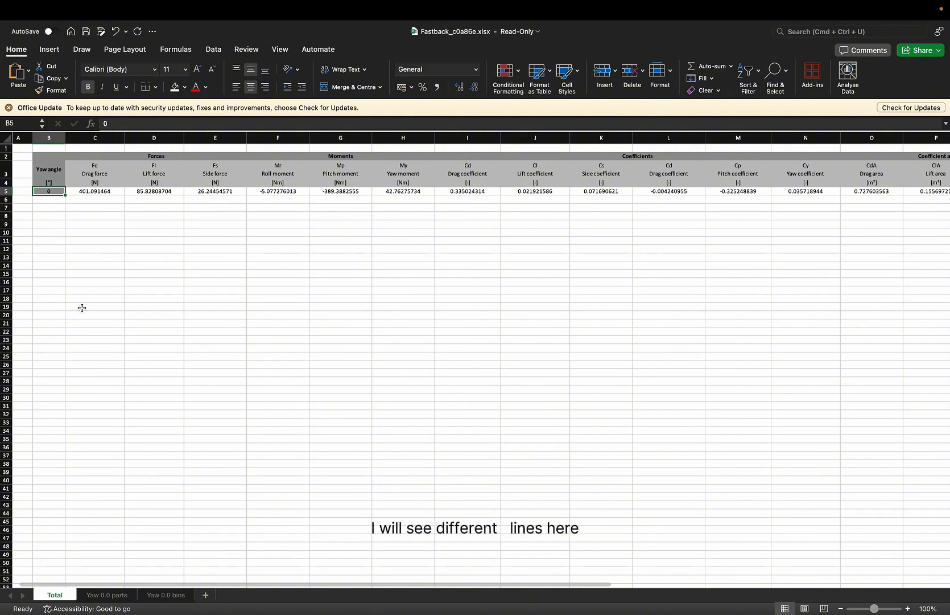
click(111, 595)
scroll(104, 308, left, 5)
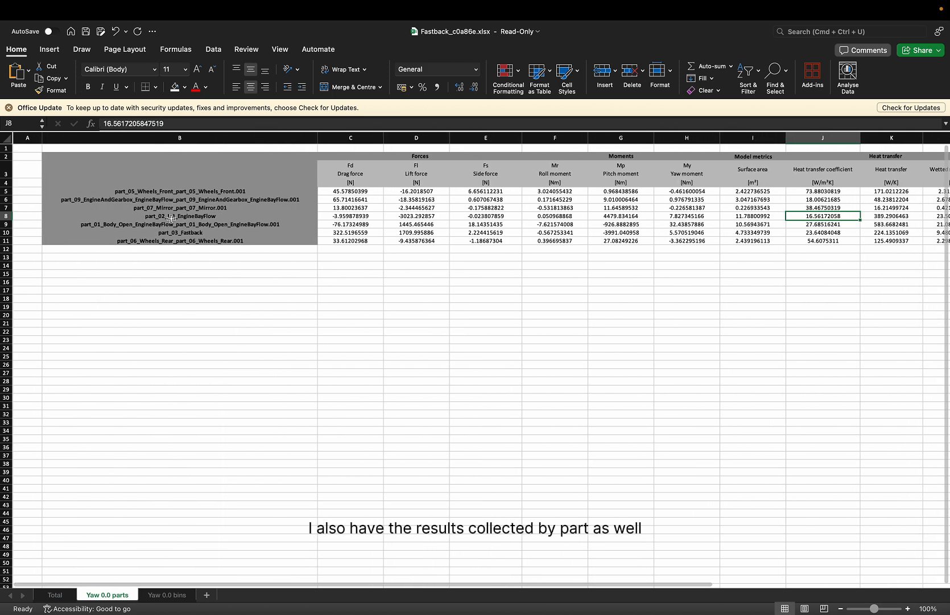
scroll(493, 342, right, 5)
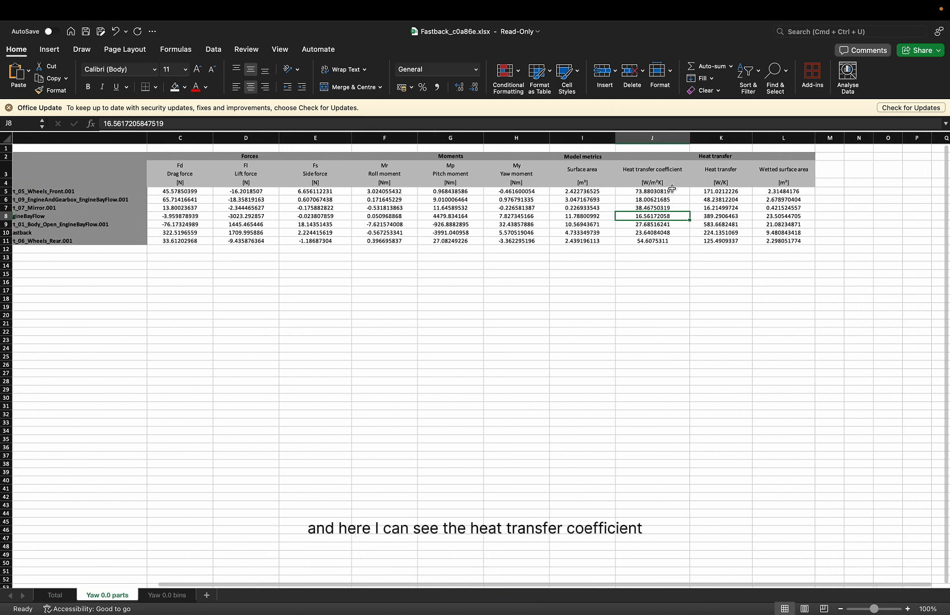
click(665, 191)
drag(666, 192, 734, 242)
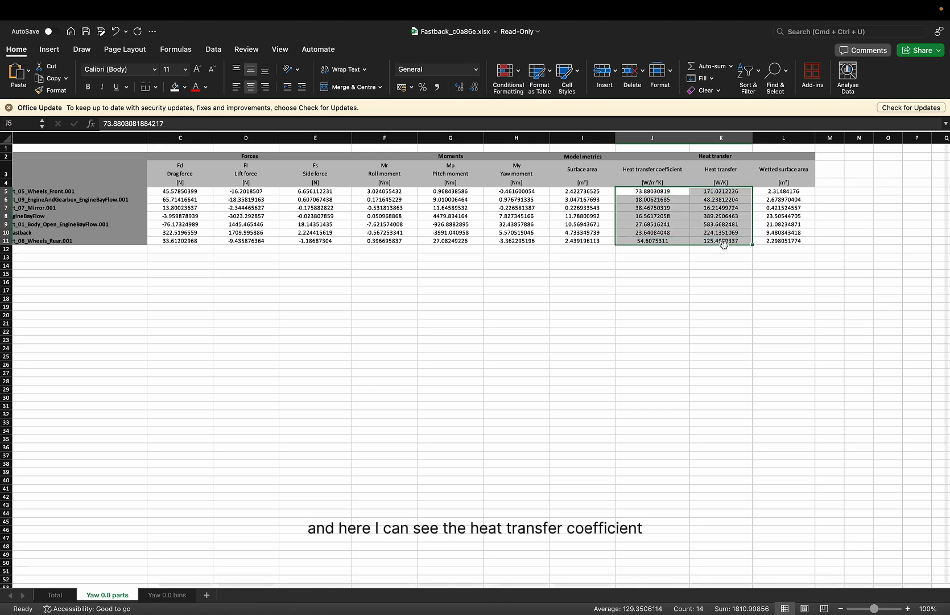
Review the heat transfer values on the Total sheet of the spreadsheet.
click(55, 595)
scroll(643, 235, right, 5)
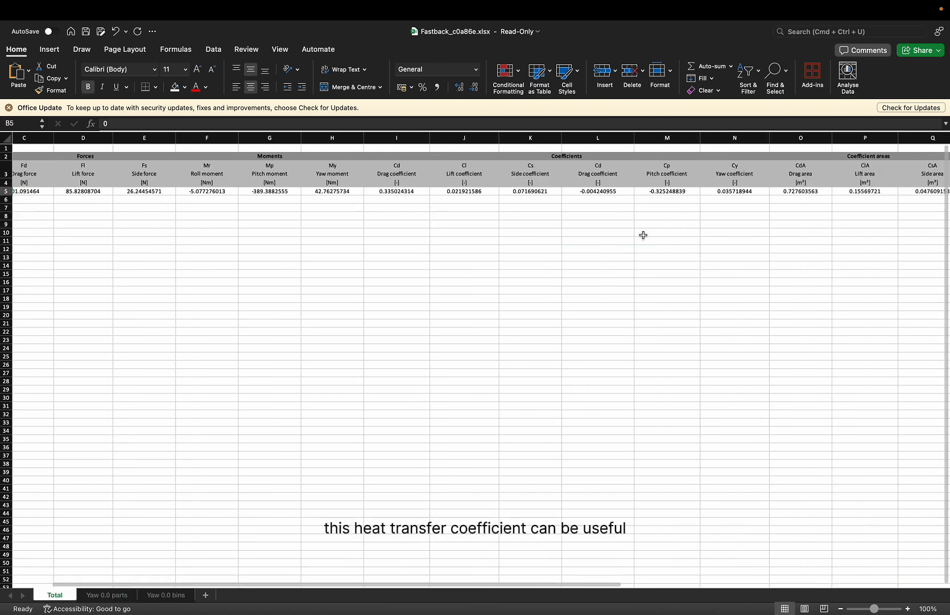
scroll(643, 235, right, 3)
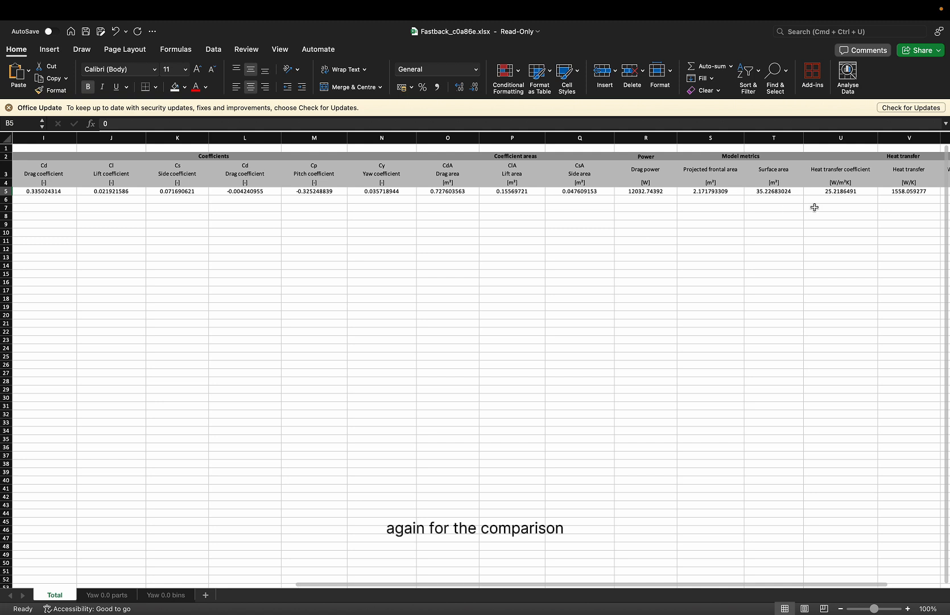
drag(818, 193, 855, 193)
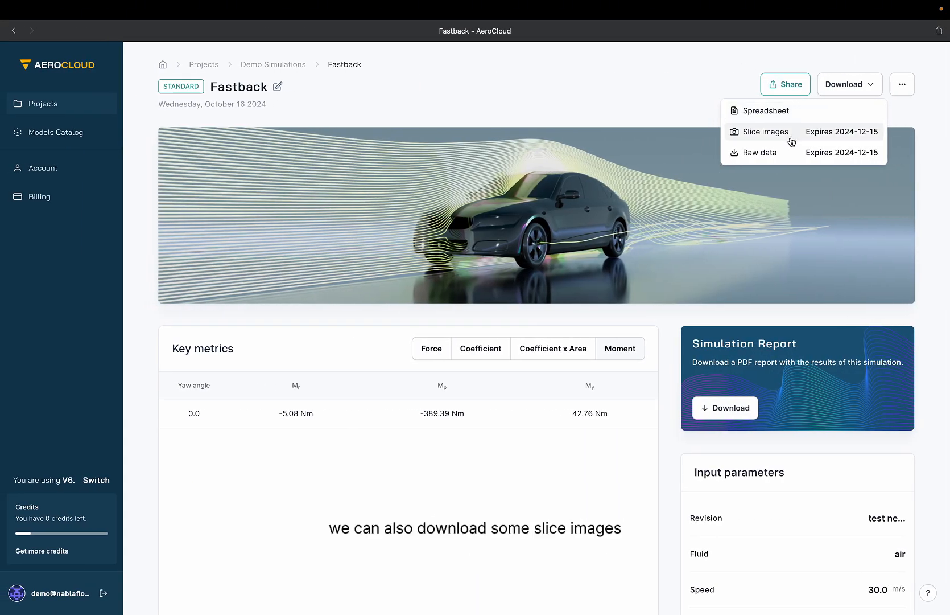
Examine the streamlines around the car in the full-screen 3D view from several angles.
scroll(622, 428, down, 15)
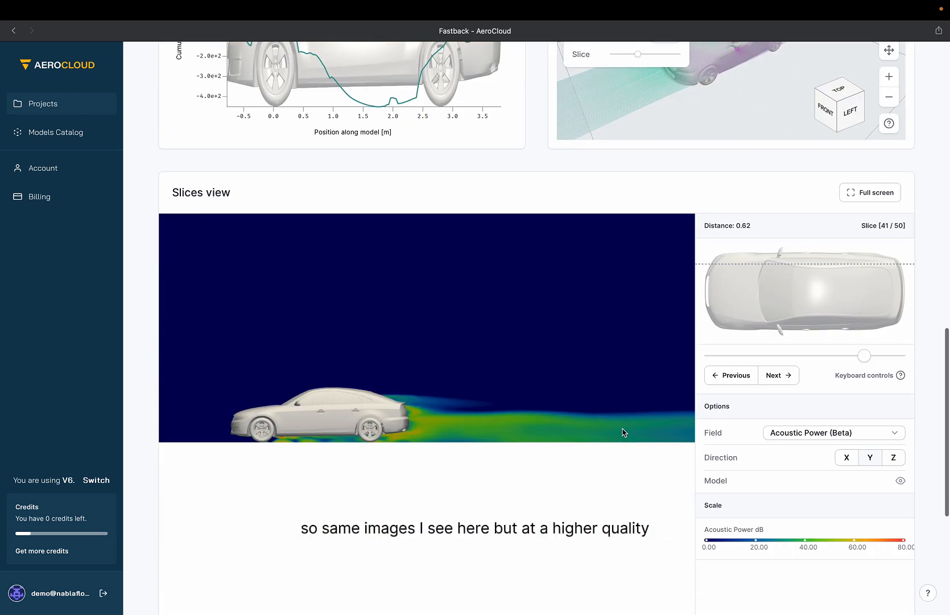
scroll(632, 257, up, 15)
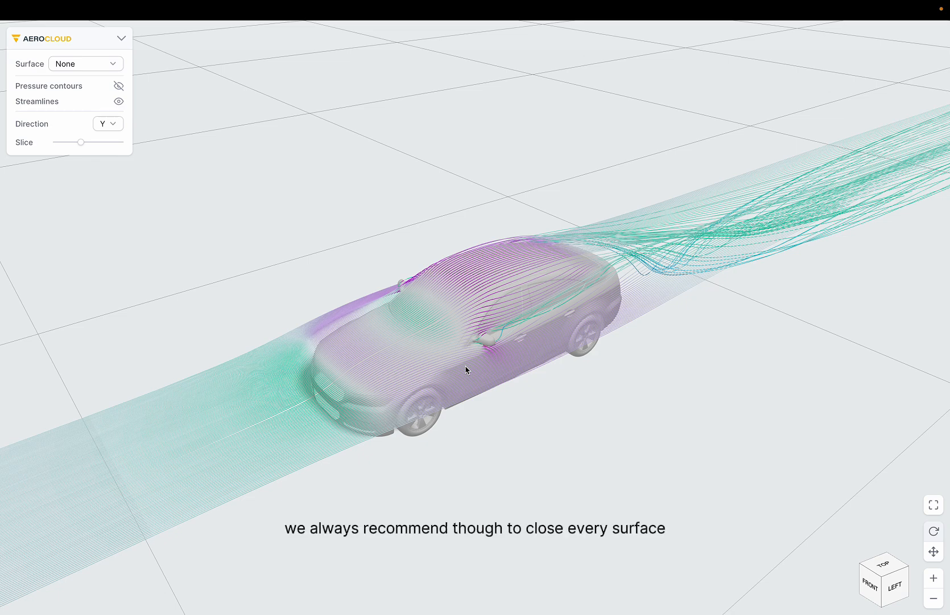
drag(490, 432, 563, 525)
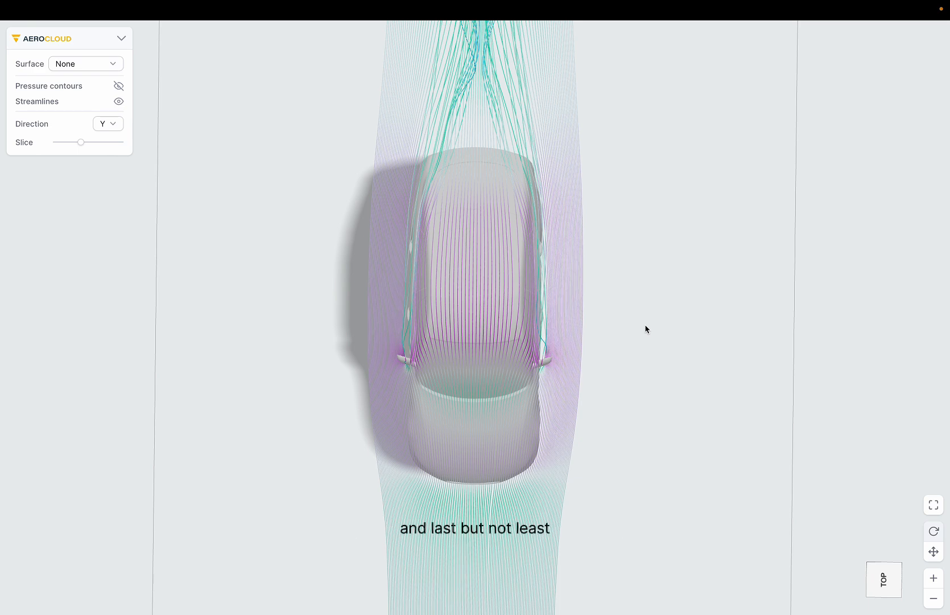
drag(627, 416, 449, 271)
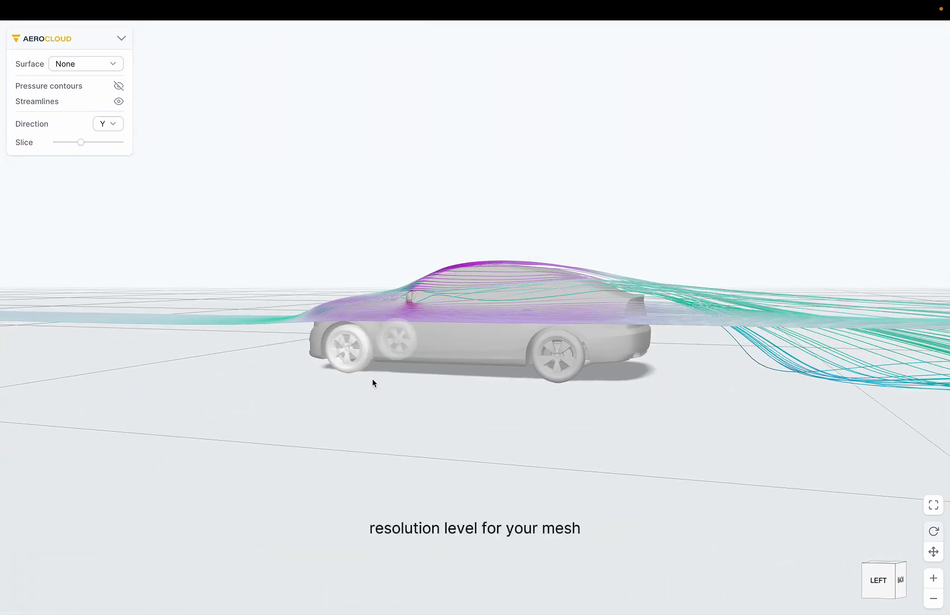